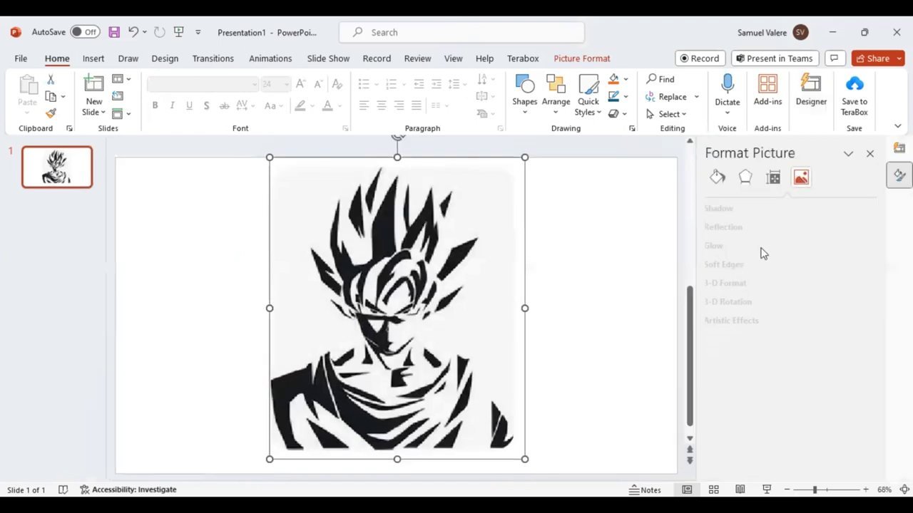
# Fade the Goku picture to 73% transparency, then zoom in on the portrait.
pyautogui.click(760, 247)
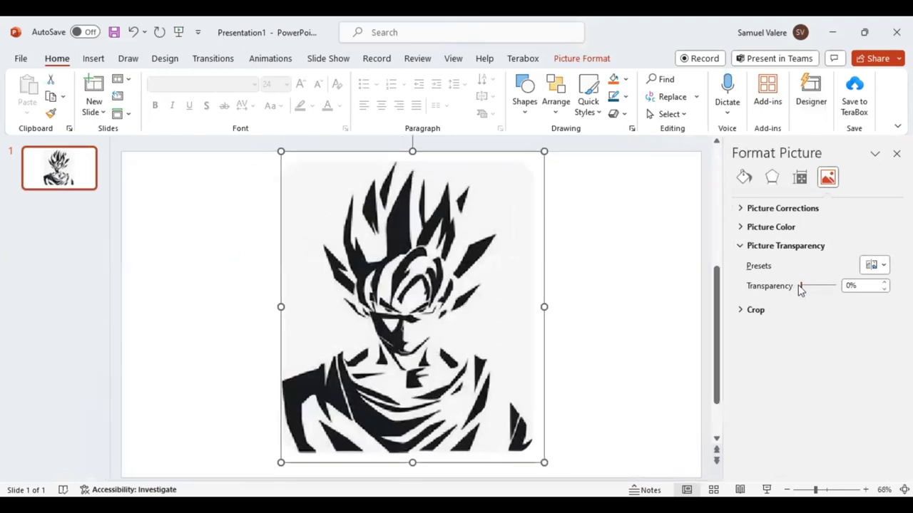
pyautogui.moveTo(802, 286); pyautogui.dragTo(827, 286)
pyautogui.press('Left')
pyautogui.press('Left')
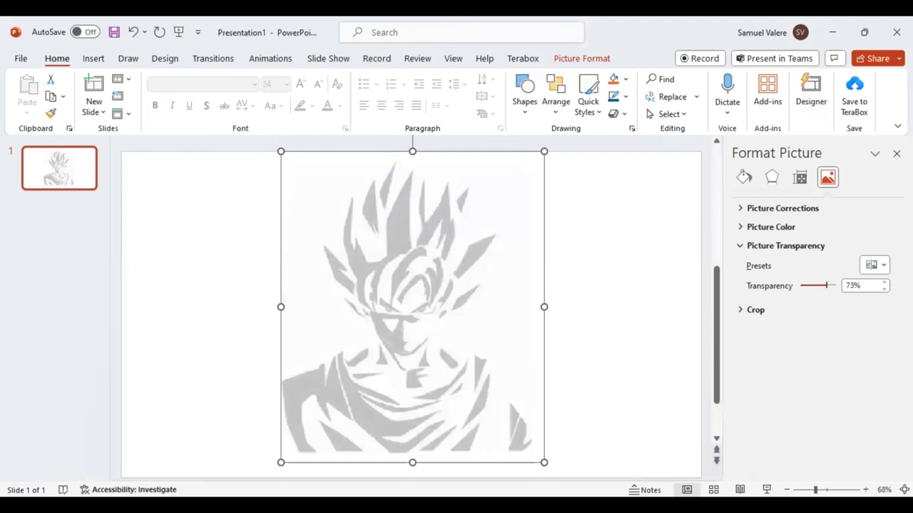
pyautogui.press('Escape')
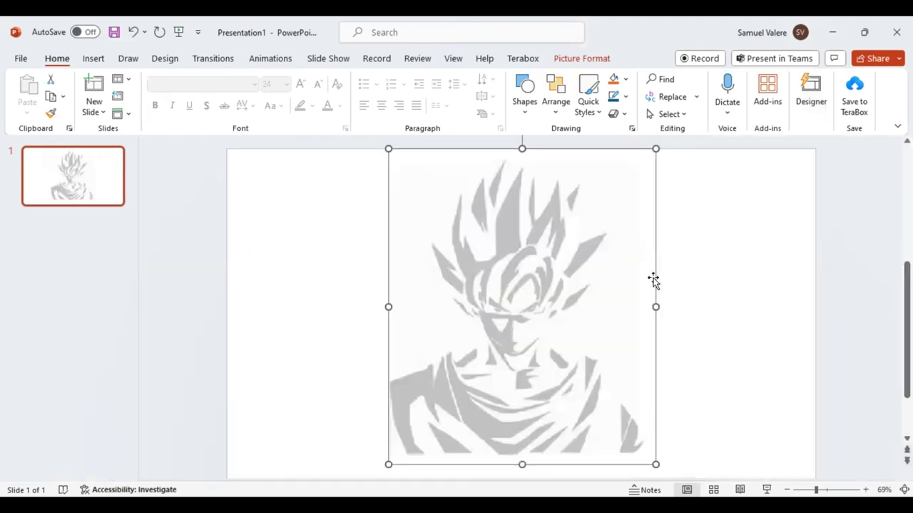
pyautogui.click(819, 485)
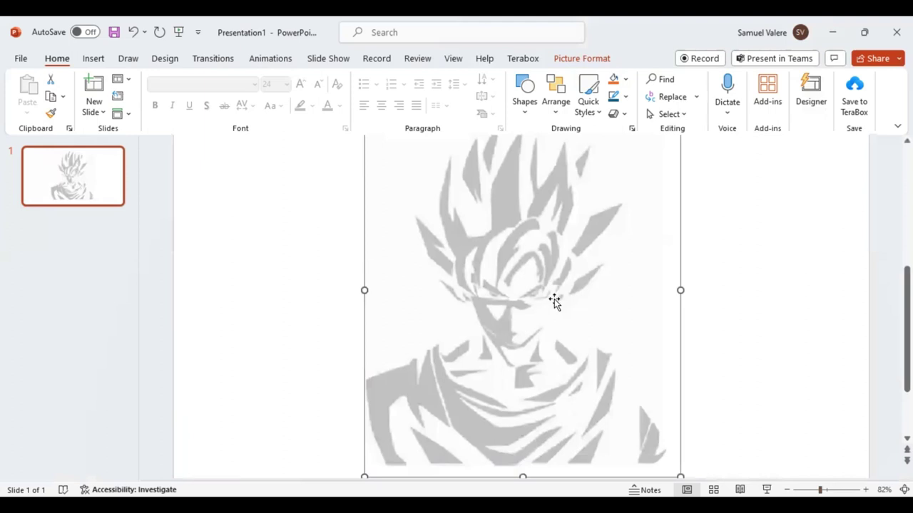
pyautogui.click(823, 487)
pyautogui.scroll(-1, 515, 268)
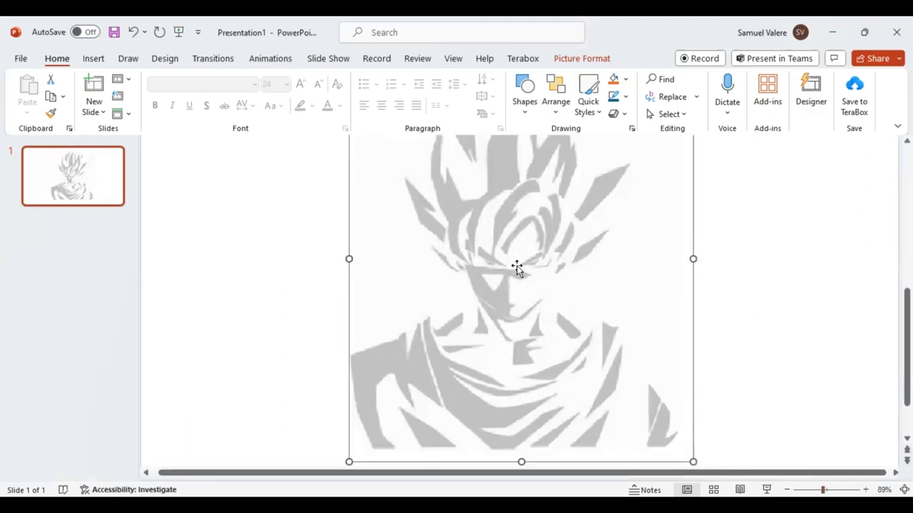
# Trace the left shoulder as a Freeform shape and fill it solid black.
pyautogui.click(97, 63)
pyautogui.click(267, 107)
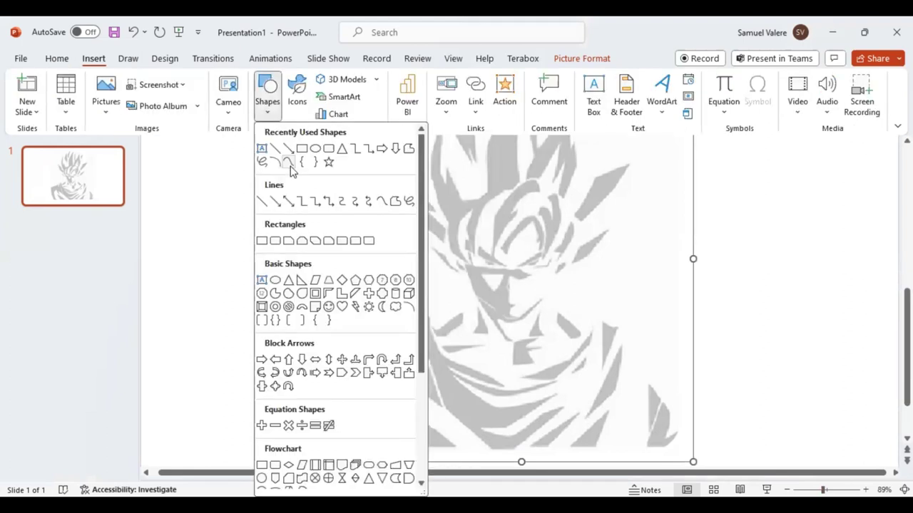
pyautogui.click(365, 385)
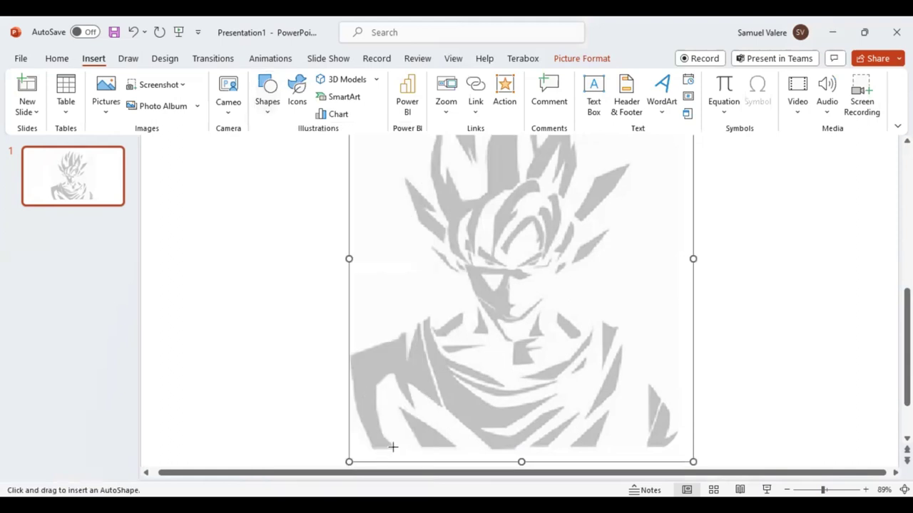
pyautogui.moveTo(391, 447)
pyautogui.mouseDown()
pyautogui.moveTo(372, 446)
pyautogui.moveTo(363, 433)
pyautogui.moveTo(349, 355)
pyautogui.moveTo(404, 332)
pyautogui.moveTo(406, 361)
pyautogui.moveTo(417, 318)
pyautogui.moveTo(409, 347)
pyautogui.moveTo(423, 357)
pyautogui.moveTo(439, 408)
pyautogui.moveTo(404, 381)
pyautogui.moveTo(415, 410)
pyautogui.moveTo(394, 374)
pyautogui.moveTo(377, 385)
pyautogui.moveTo(381, 430)
pyautogui.moveTo(377, 424)
pyautogui.moveTo(391, 446)
pyautogui.mouseUp()
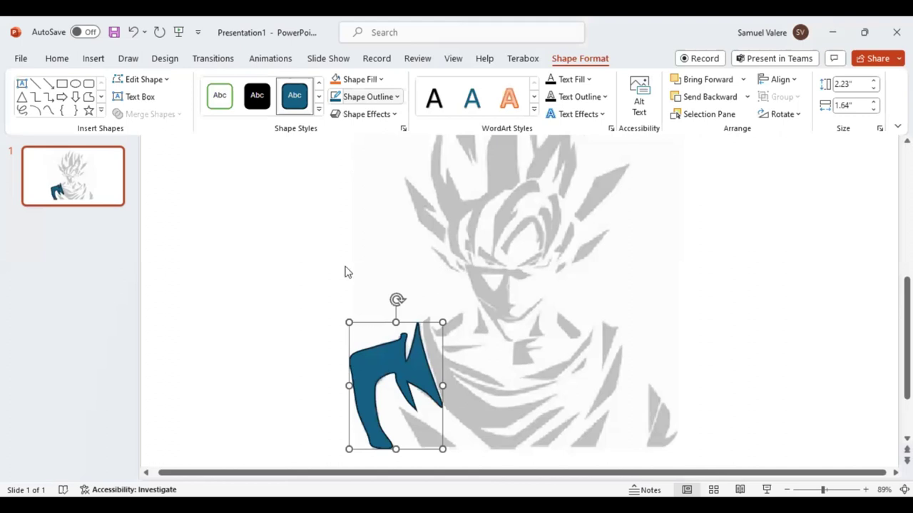
pyautogui.click(368, 96)
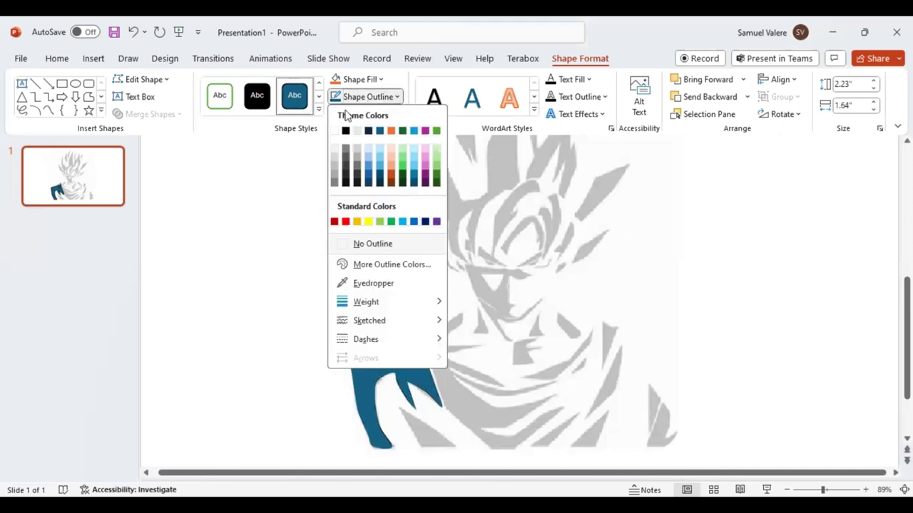
pyautogui.click(358, 79)
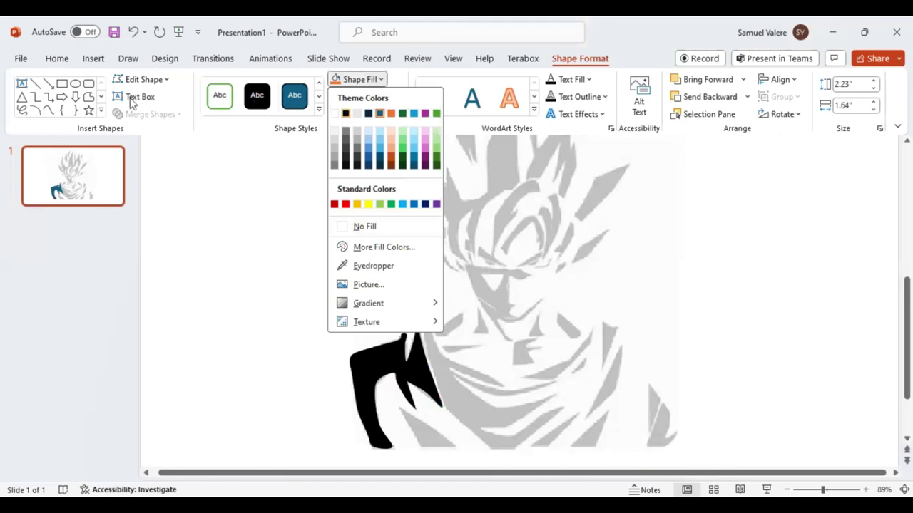
pyautogui.click(48, 111)
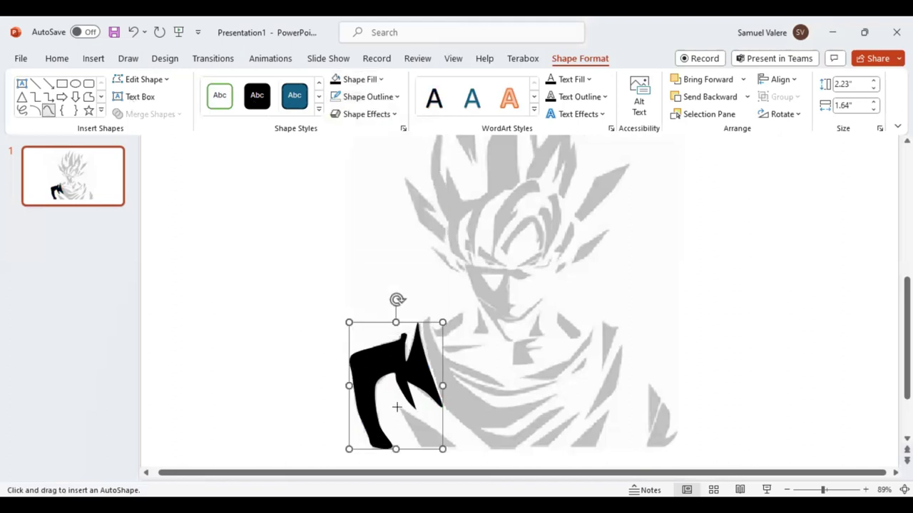
pyautogui.click(414, 436)
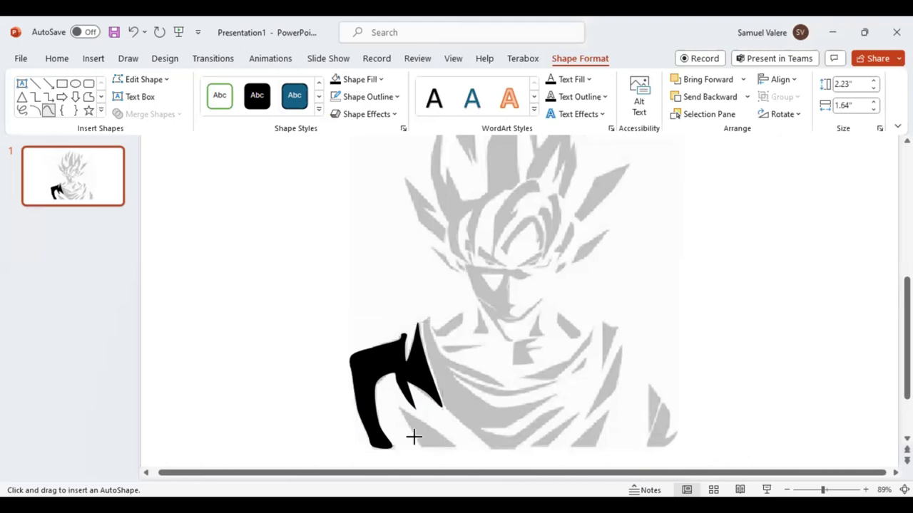
# Close the small triangle under the shoulder and fill it black.
pyautogui.doubleClick(453, 446)
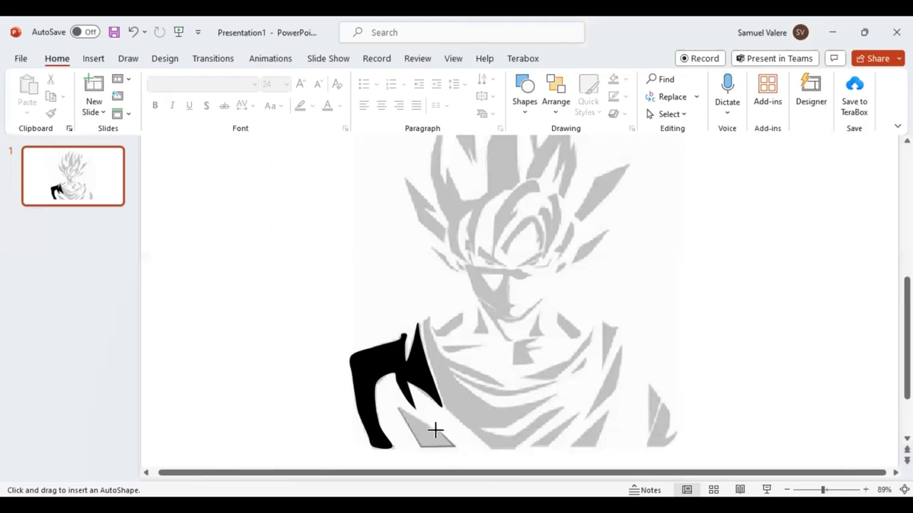
pyautogui.click(399, 407)
pyautogui.click(337, 79)
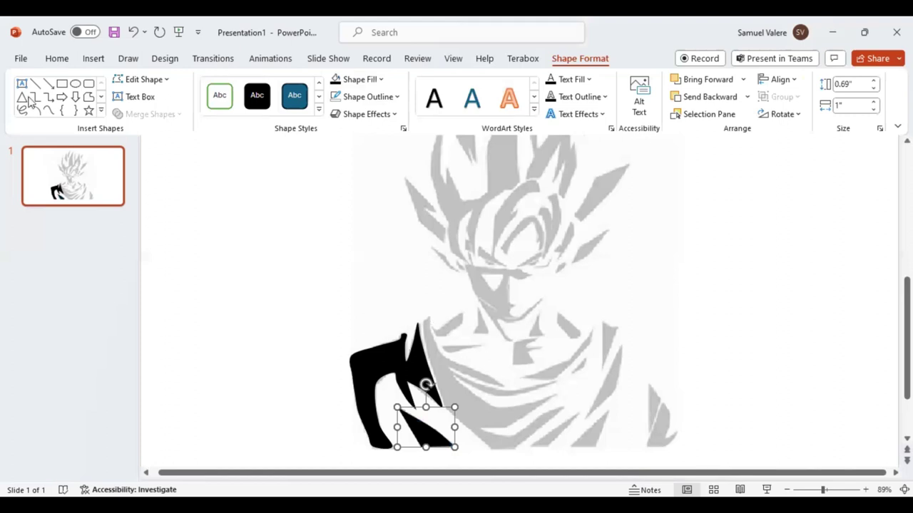
# Trace a Freeform outline around the chest and collar folds beside the triangle.
pyautogui.click(48, 110)
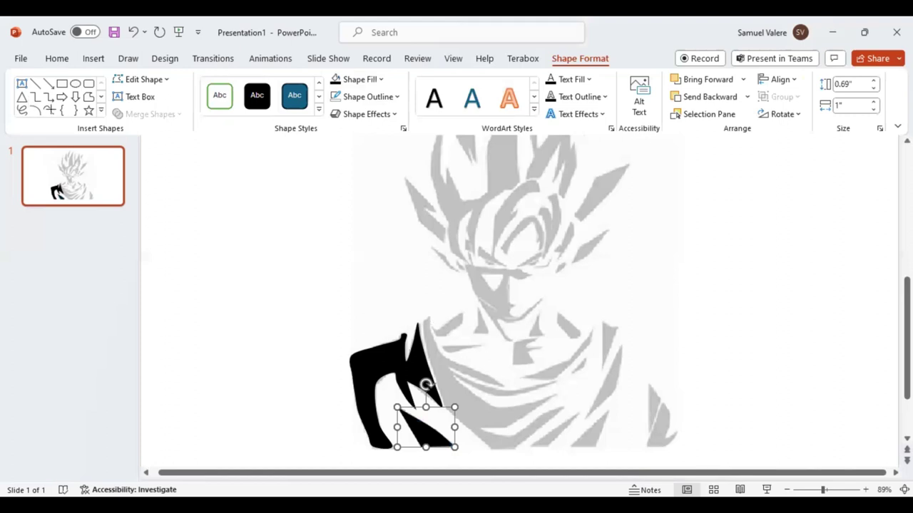
pyautogui.click(421, 321)
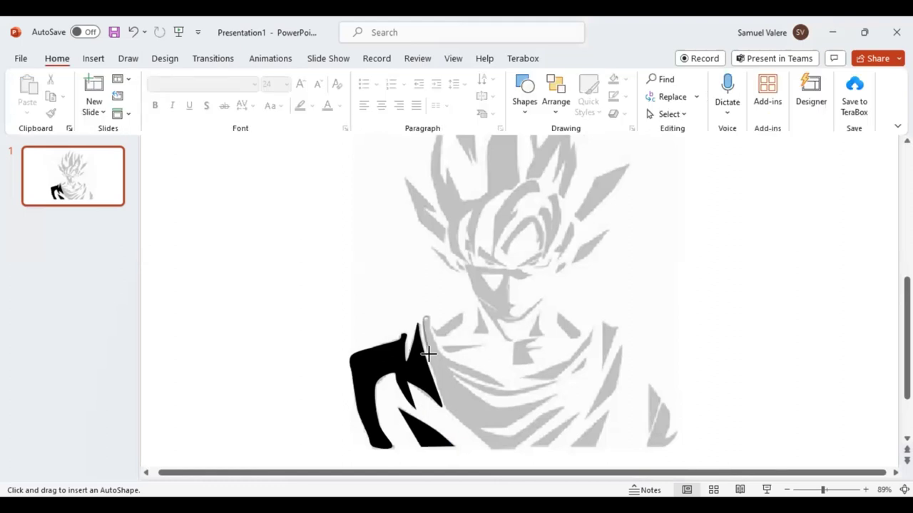
pyautogui.click(443, 407)
pyautogui.click(488, 445)
pyautogui.click(513, 448)
pyautogui.click(565, 407)
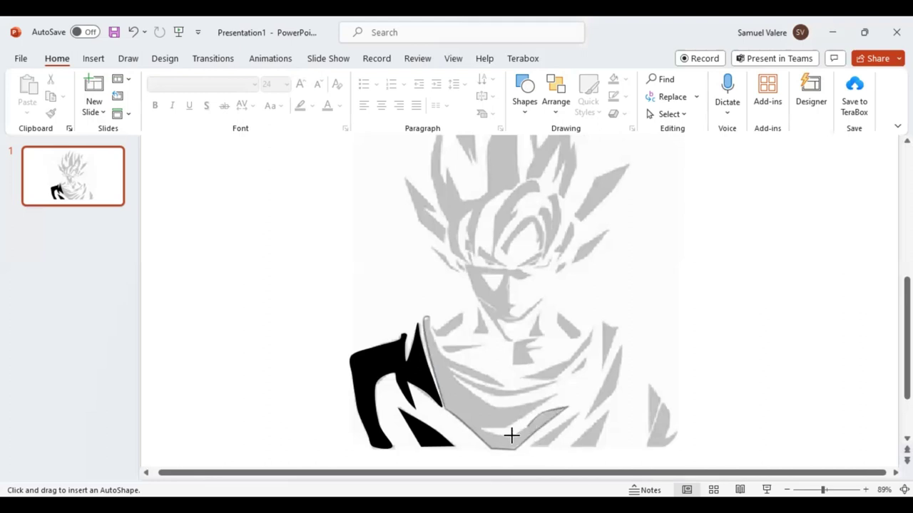
pyautogui.click(477, 427)
pyautogui.click(505, 427)
pyautogui.click(559, 392)
pyautogui.click(447, 373)
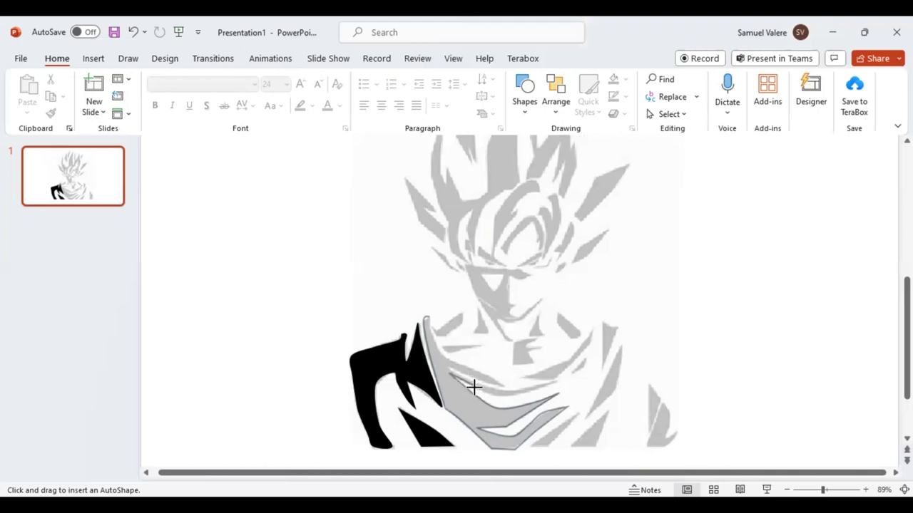
pyautogui.click(502, 397)
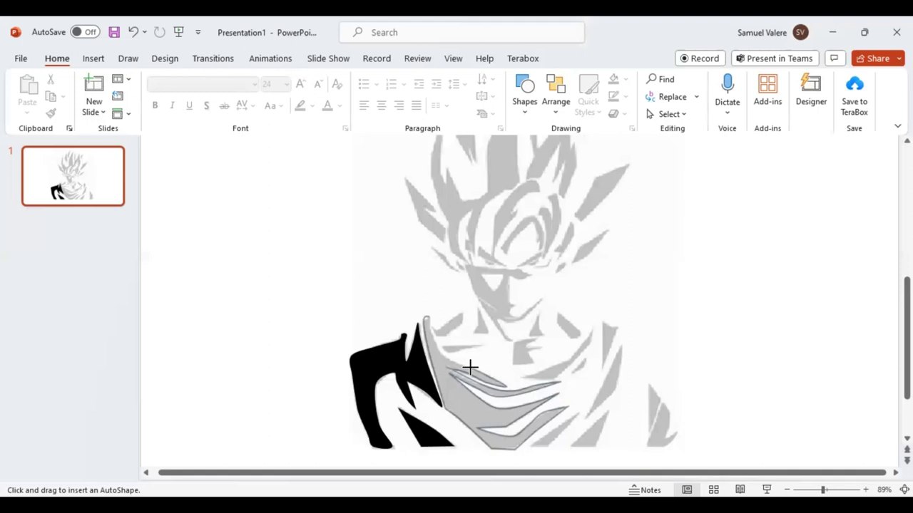
# Close the collar-fold outline and fill it black, then add a black shard below.
pyautogui.click(428, 319)
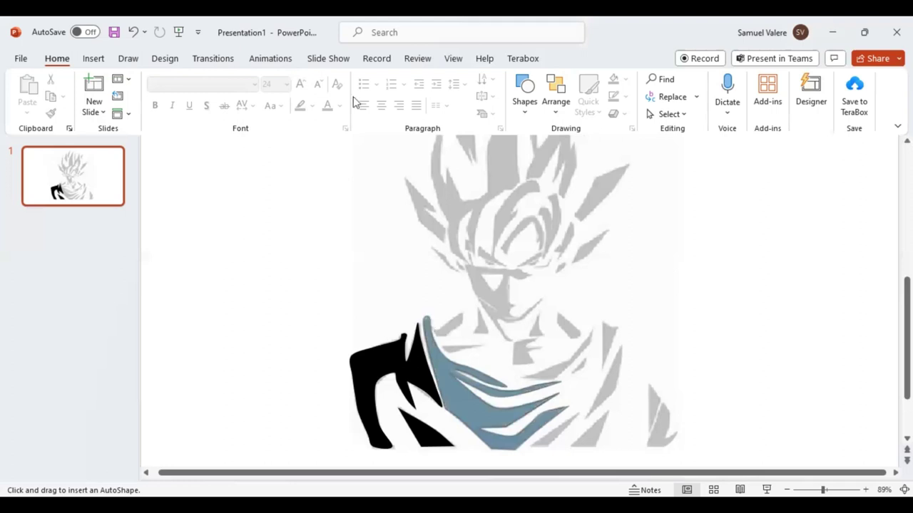
pyautogui.click(257, 95)
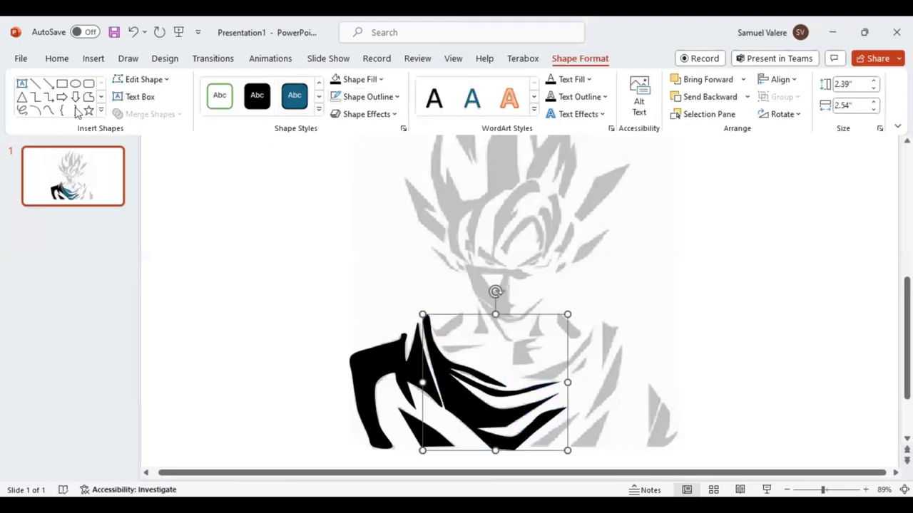
pyautogui.click(49, 110)
pyautogui.click(578, 410)
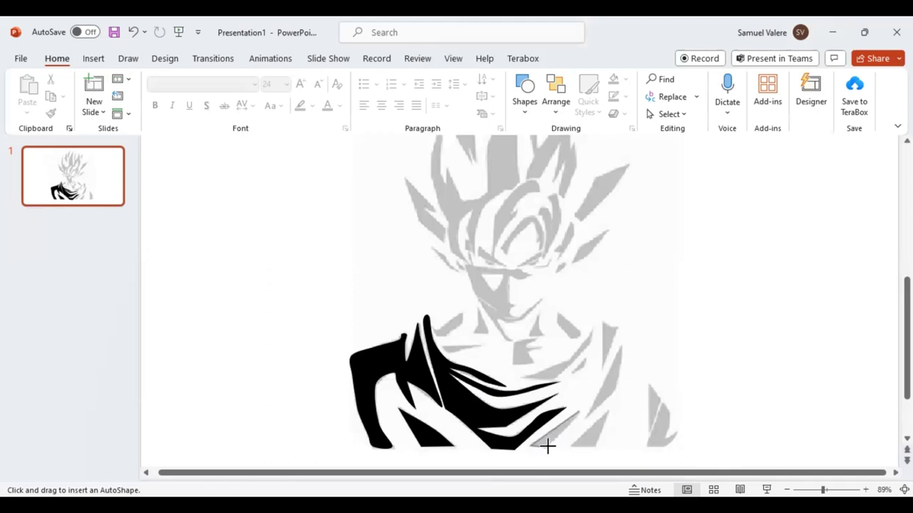
pyautogui.click(579, 412)
pyautogui.press('Escape')
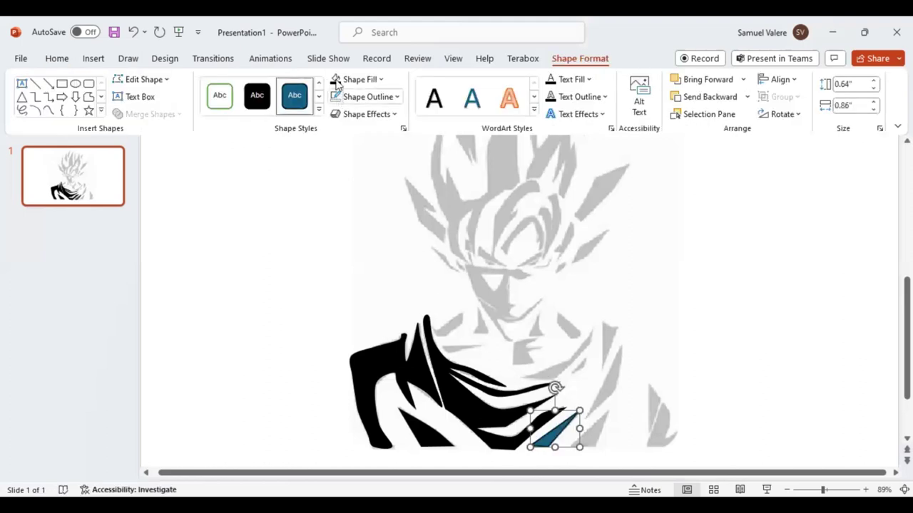
pyautogui.click(337, 80)
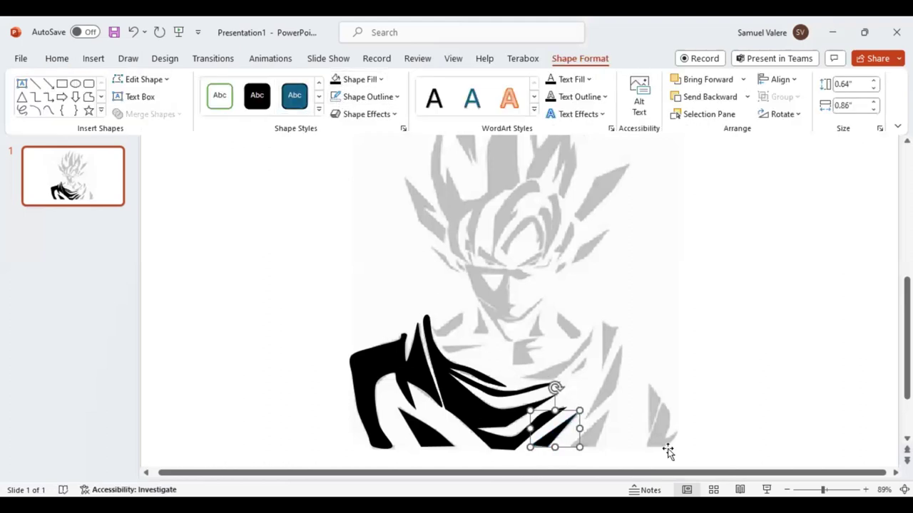
# Trace a small triangle at the shard's edge and fill it black.
pyautogui.click(48, 110)
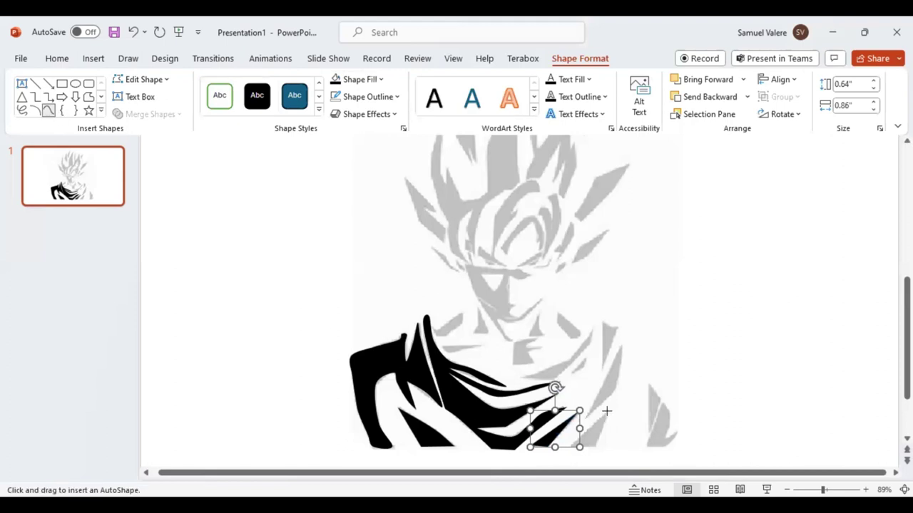
pyautogui.click(568, 451)
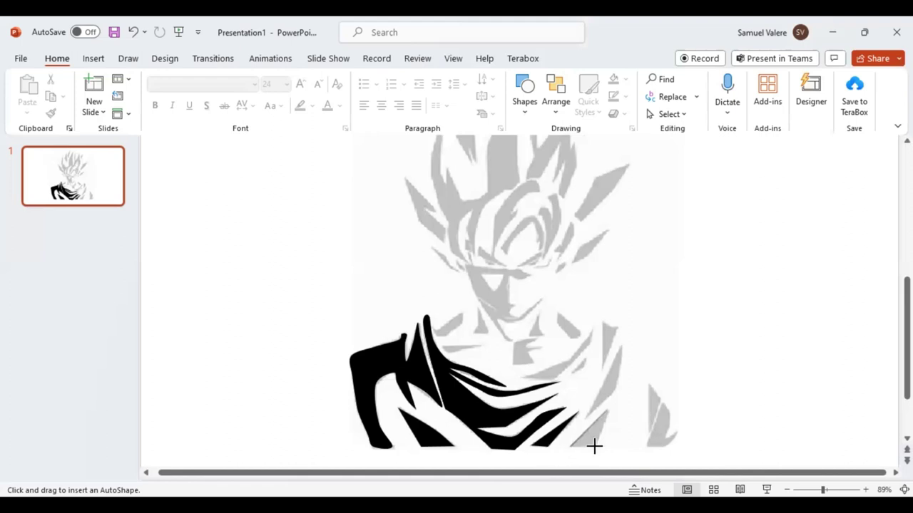
pyautogui.click(594, 446)
pyautogui.click(608, 407)
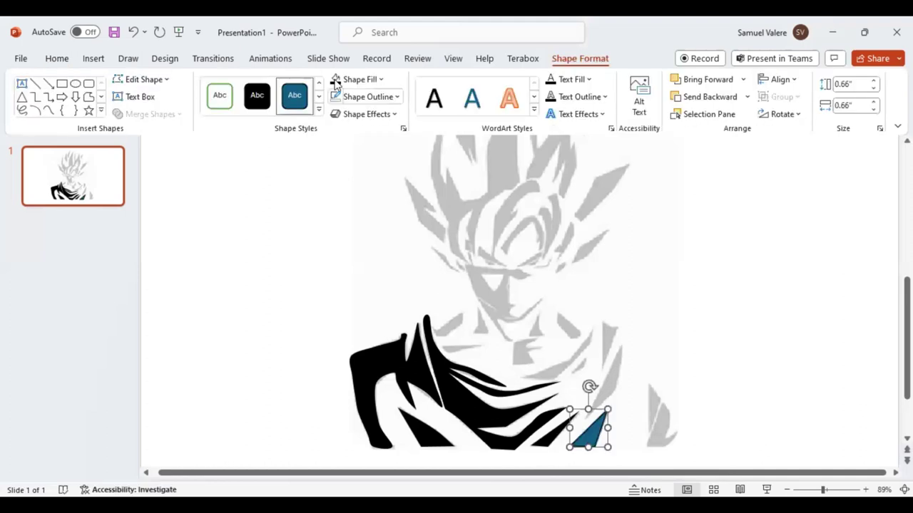
pyautogui.click(335, 79)
# Trace the thin sliver at the right of the chest and fill it black.
pyautogui.click(47, 109)
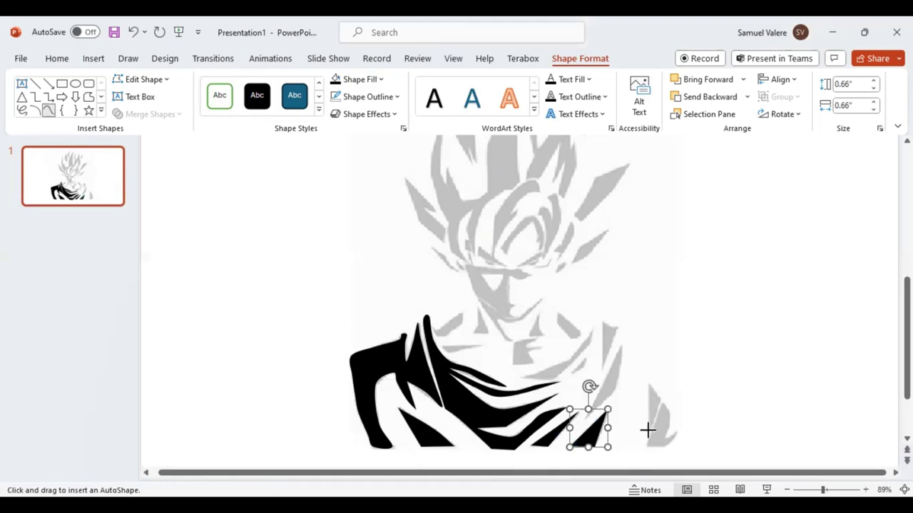
pyautogui.click(647, 429)
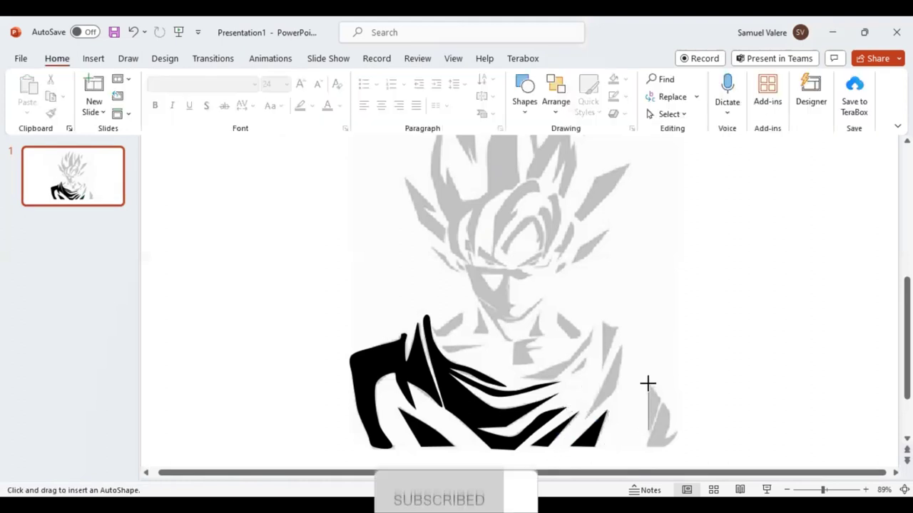
pyautogui.click(647, 384)
pyautogui.click(658, 400)
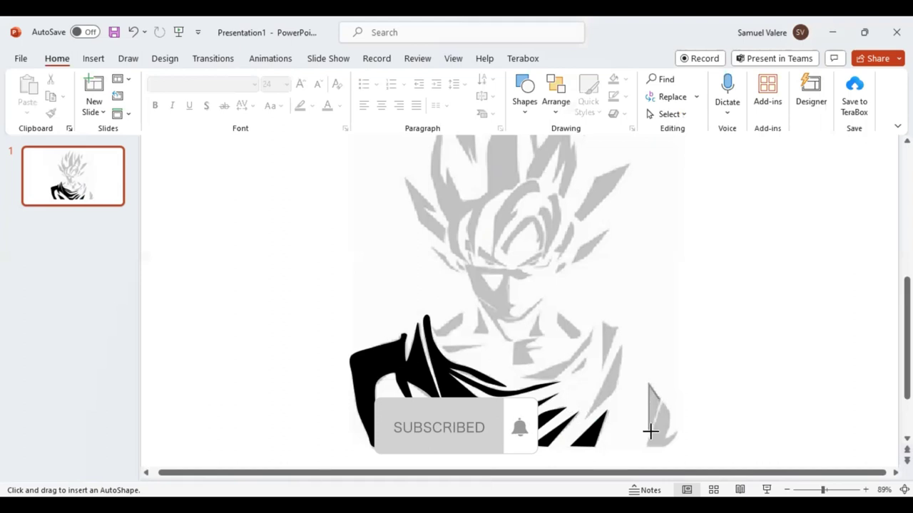
pyautogui.click(649, 430)
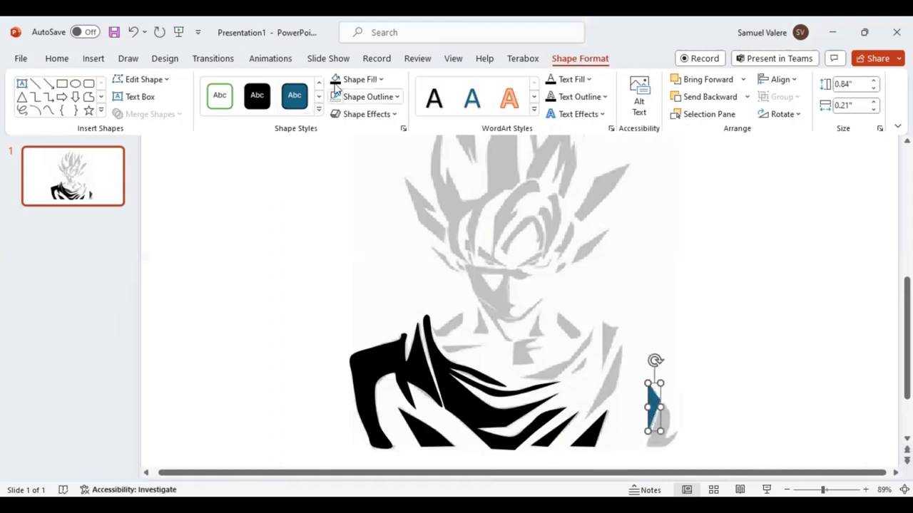
pyautogui.click(336, 82)
# Trace a black piece over the right side of the chest.
pyautogui.click(48, 110)
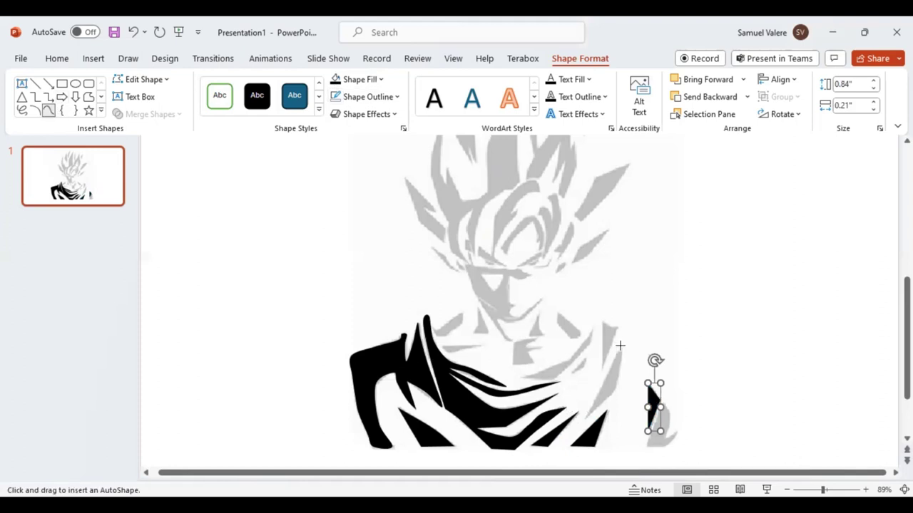
pyautogui.click(585, 414)
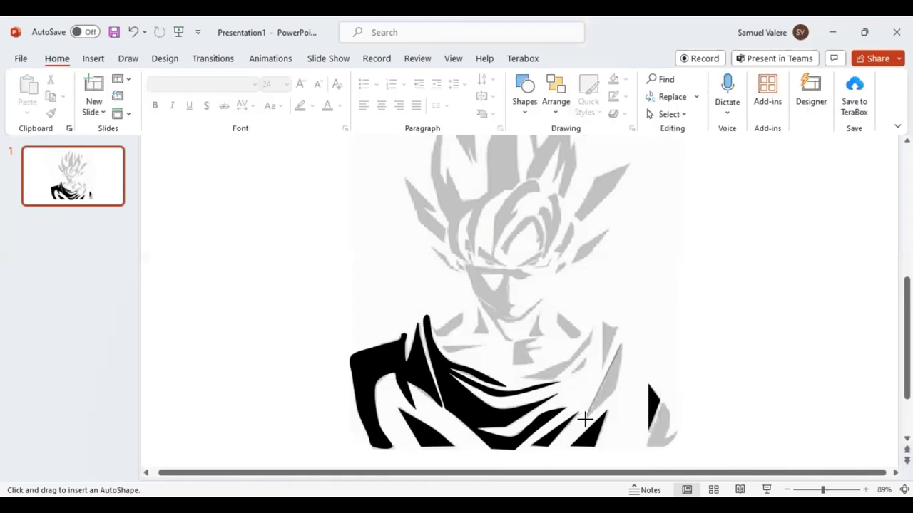
pyautogui.click(618, 376)
pyautogui.doubleClick(619, 346)
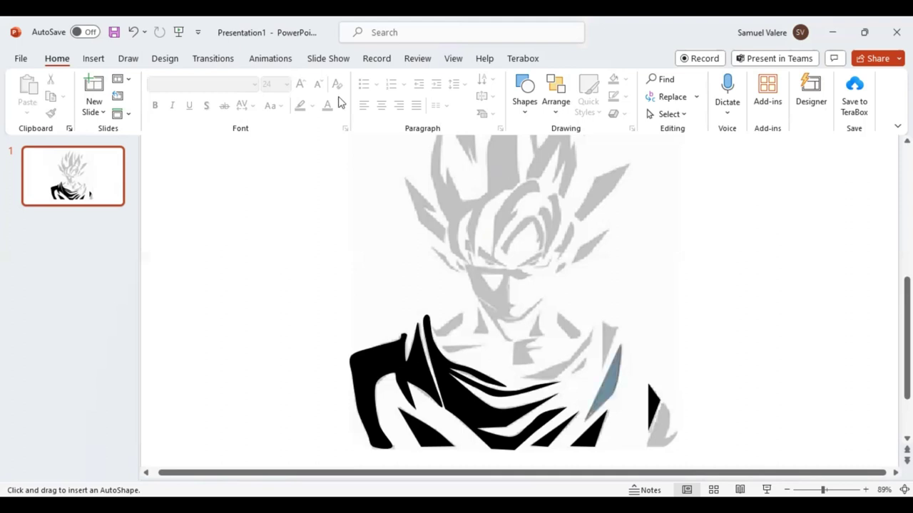
pyautogui.press('Return')
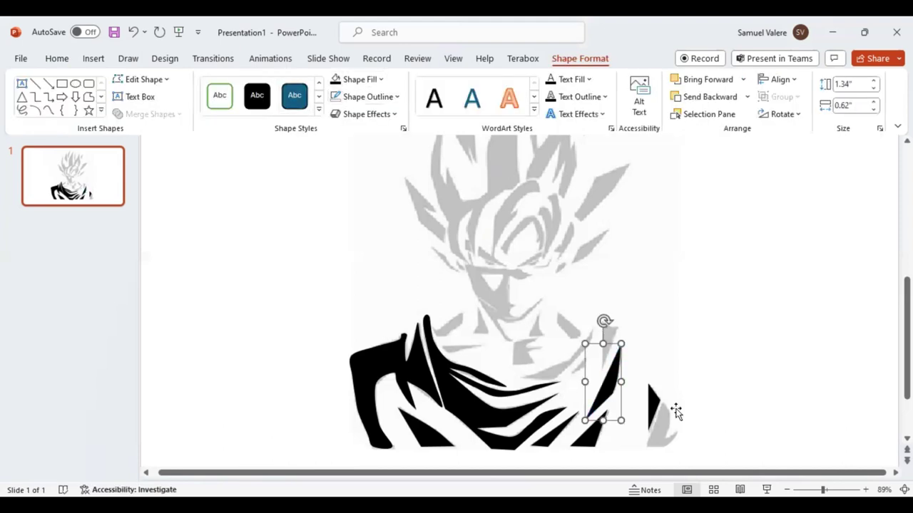
# Trace the piece at the figure's lower right and fill it black.
pyautogui.click(49, 111)
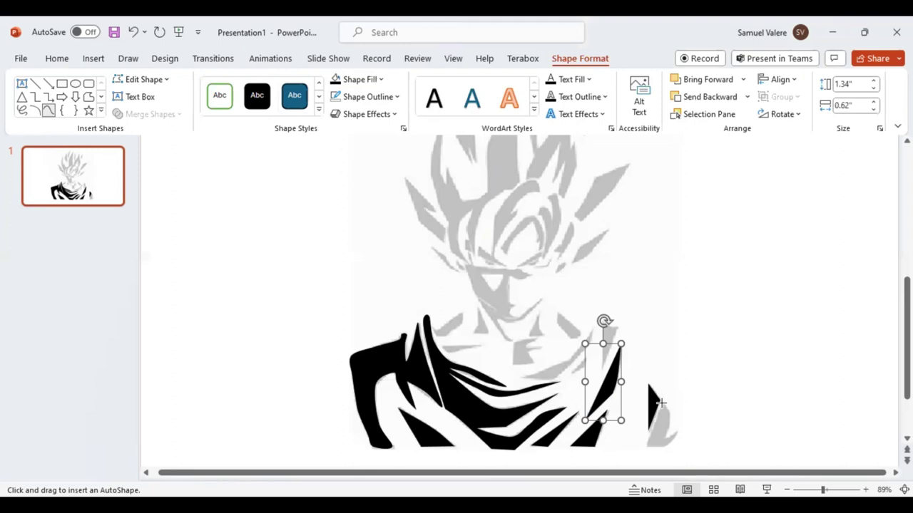
pyautogui.click(649, 439)
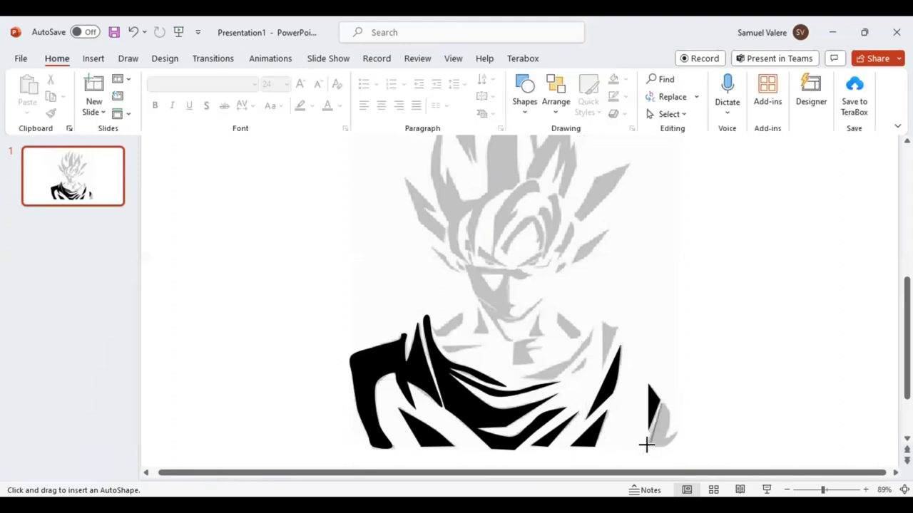
pyautogui.click(651, 445)
pyautogui.click(672, 440)
pyautogui.click(665, 432)
pyautogui.click(662, 401)
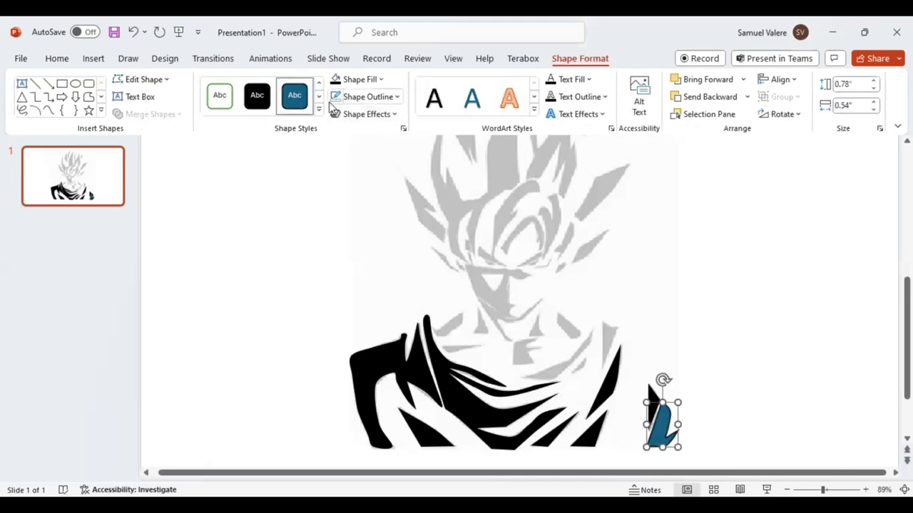
pyautogui.click(257, 95)
# Trace the spike beside the neck in black and begin the next chest piece.
pyautogui.click(48, 111)
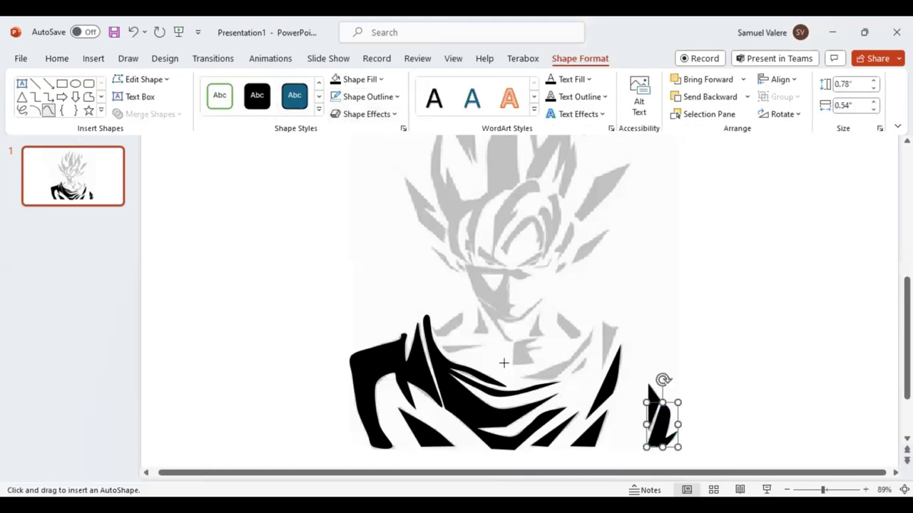
pyautogui.click(602, 322)
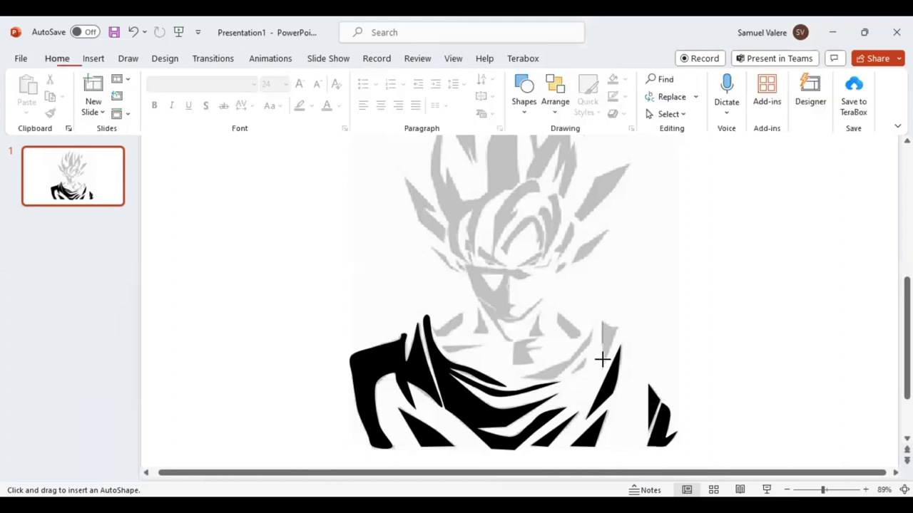
pyautogui.click(601, 366)
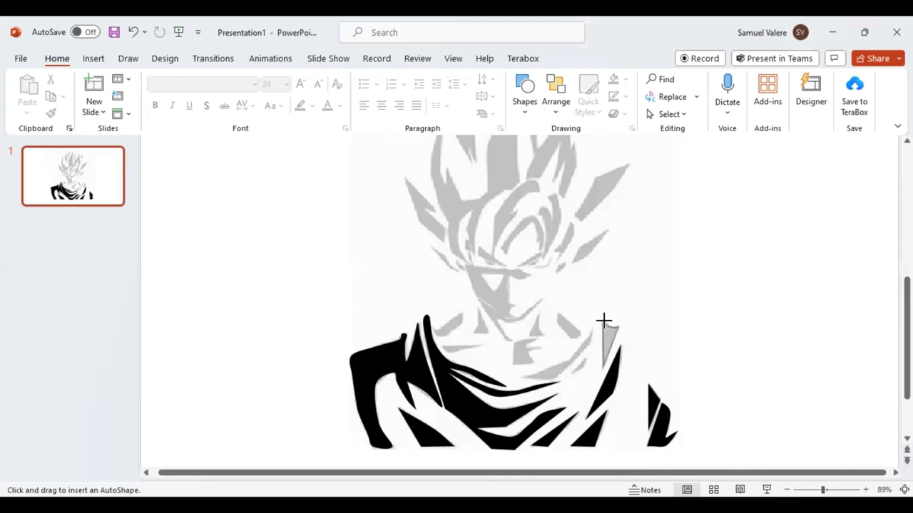
pyautogui.click(603, 321)
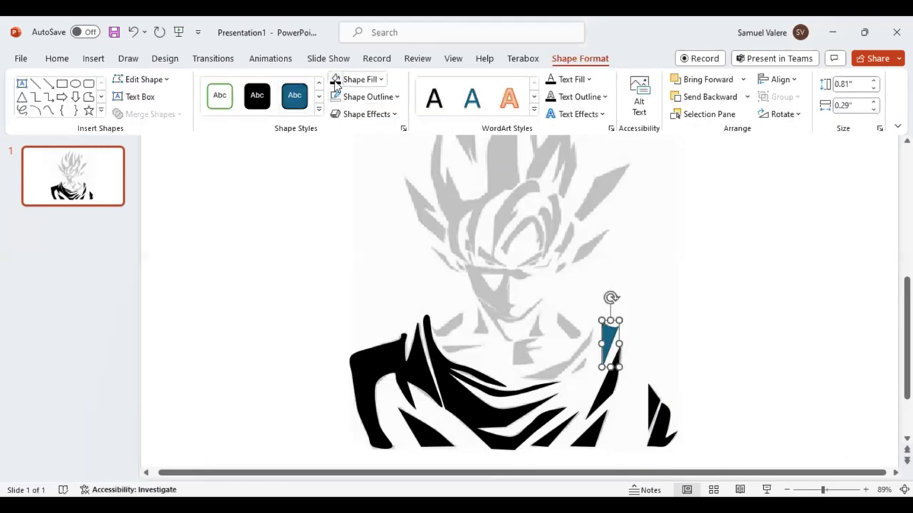
pyautogui.click(335, 81)
pyautogui.click(48, 110)
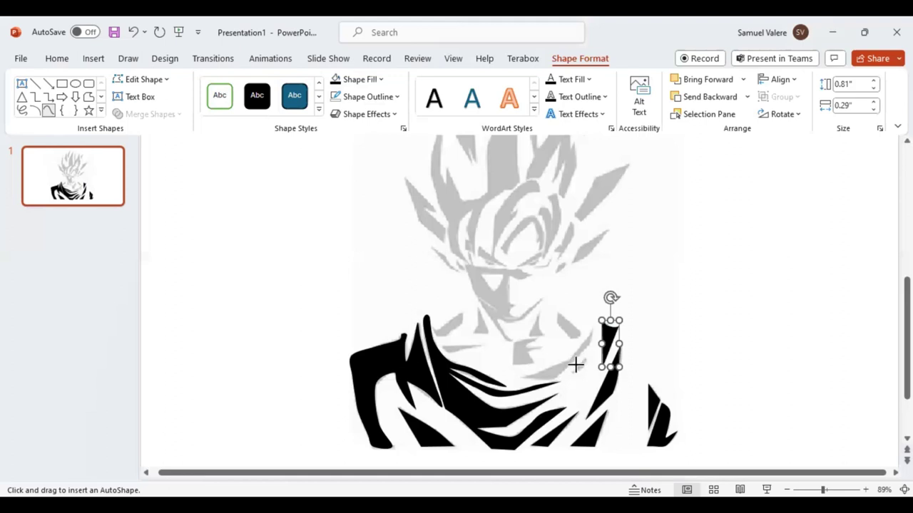
pyautogui.click(576, 366)
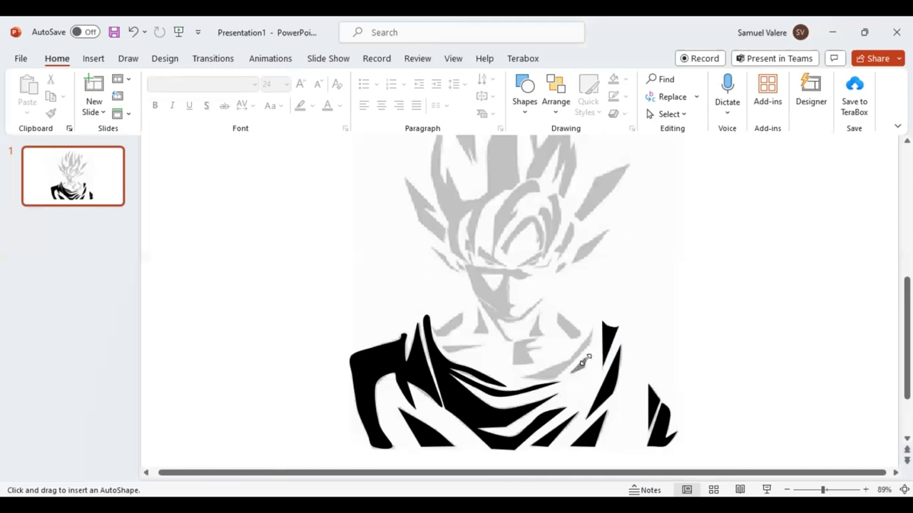
# Draw a small piece mid-chest and a small mark beside Goku's eye.
pyautogui.moveTo(583, 361); pyautogui.dragTo(589, 375)
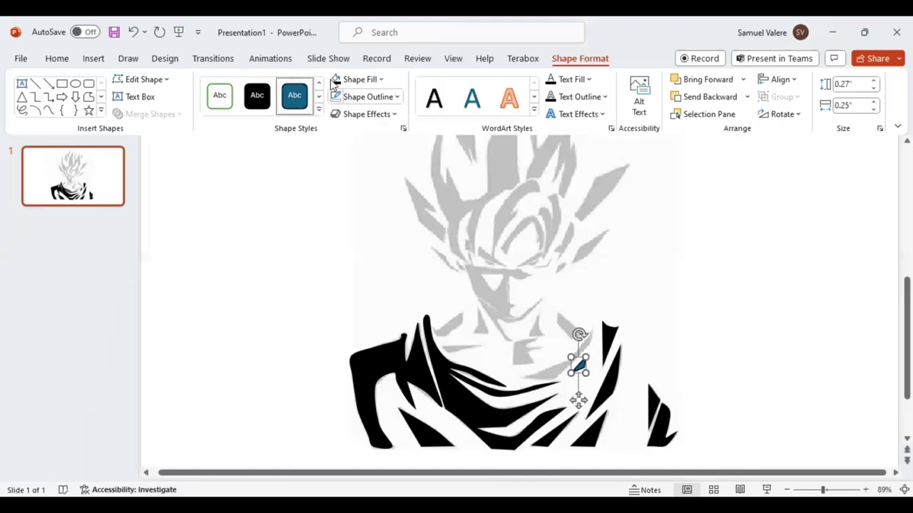
pyautogui.click(48, 111)
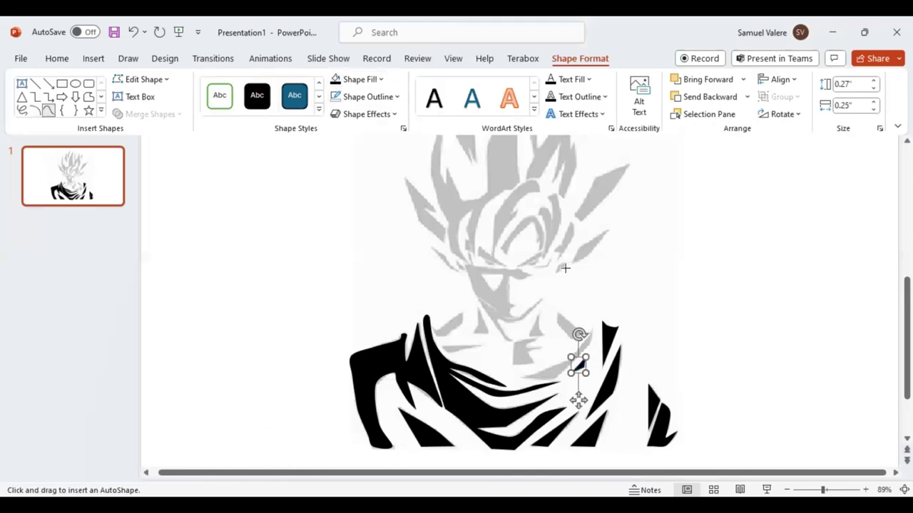
pyautogui.press('Escape')
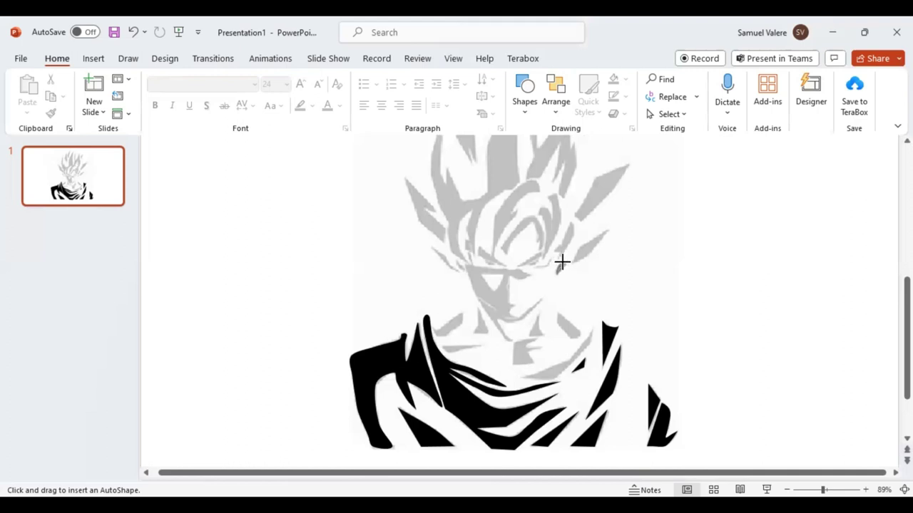
pyautogui.moveTo(556, 261); pyautogui.dragTo(567, 275)
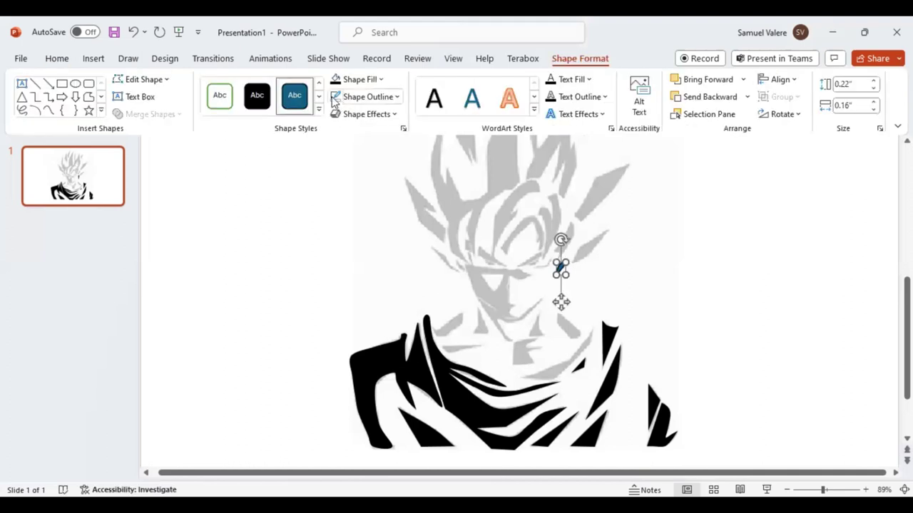
# Trace the collar fold across the chest and fill it black.
pyautogui.click(49, 110)
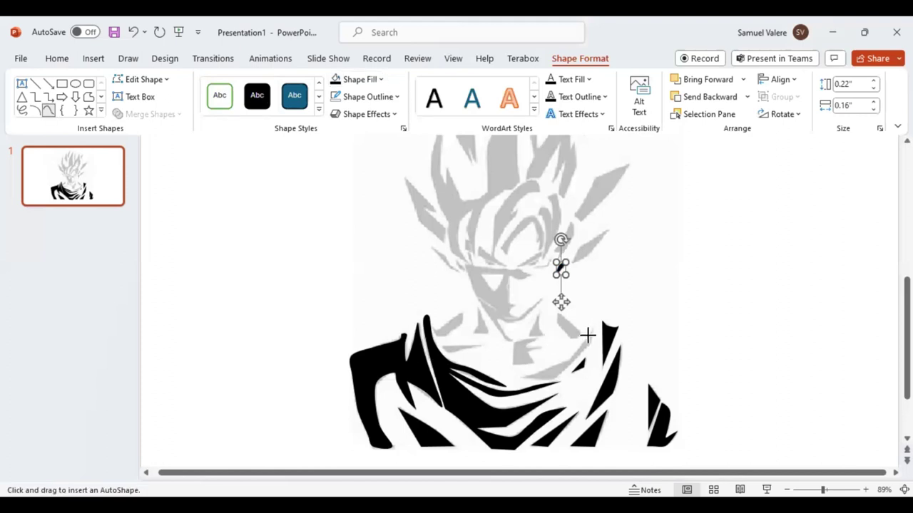
pyautogui.click(588, 335)
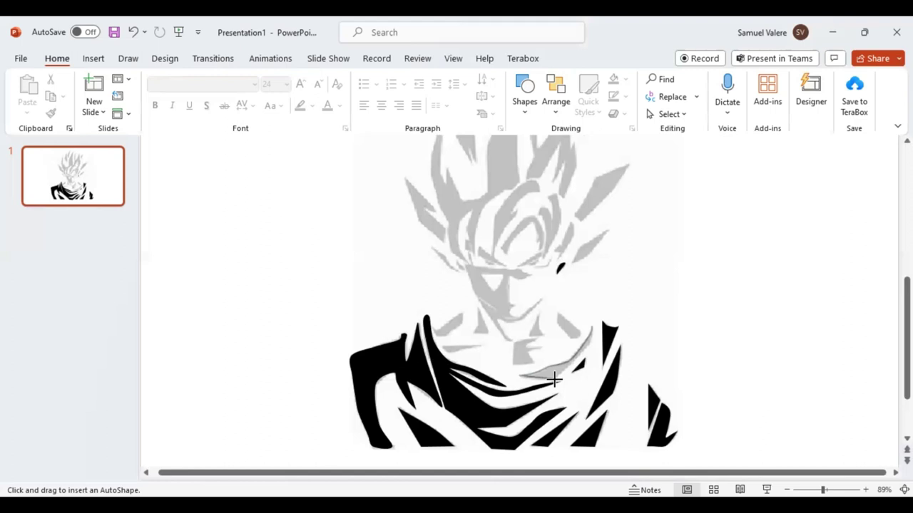
pyautogui.click(591, 327)
pyautogui.press('Escape')
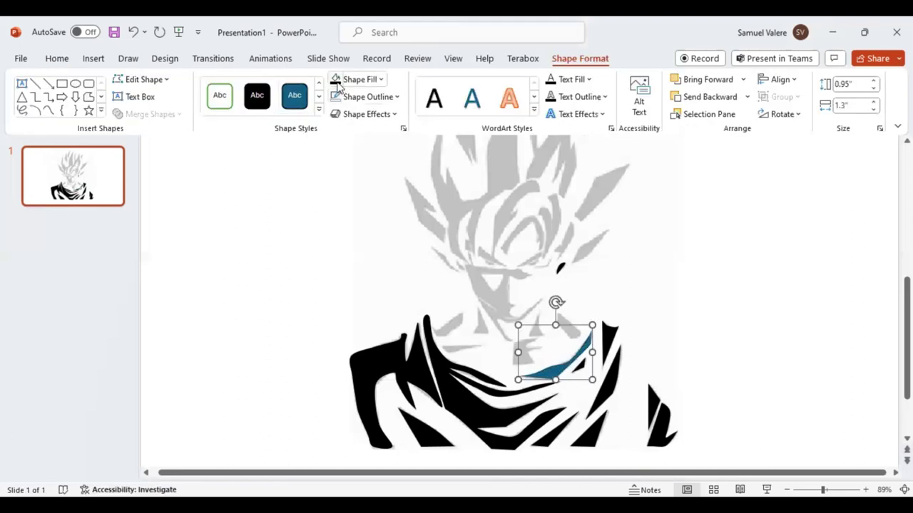
pyautogui.click(337, 81)
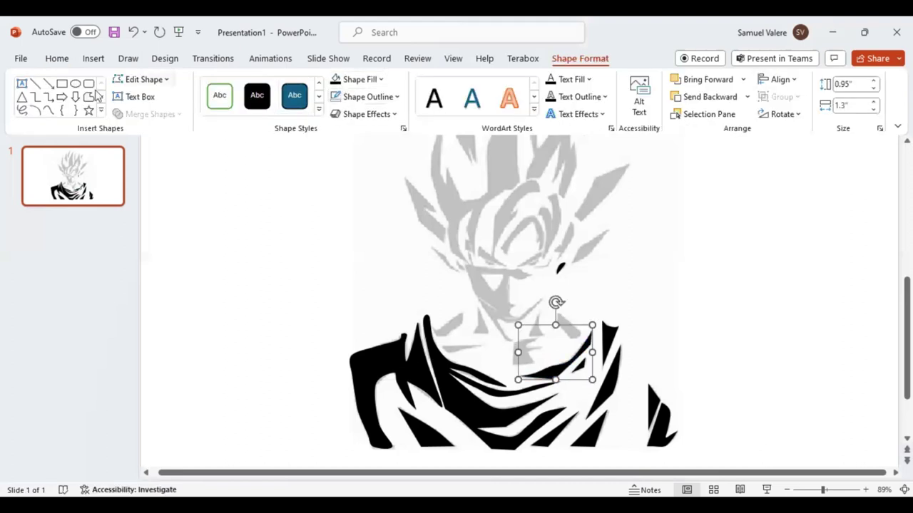
pyautogui.click(50, 110)
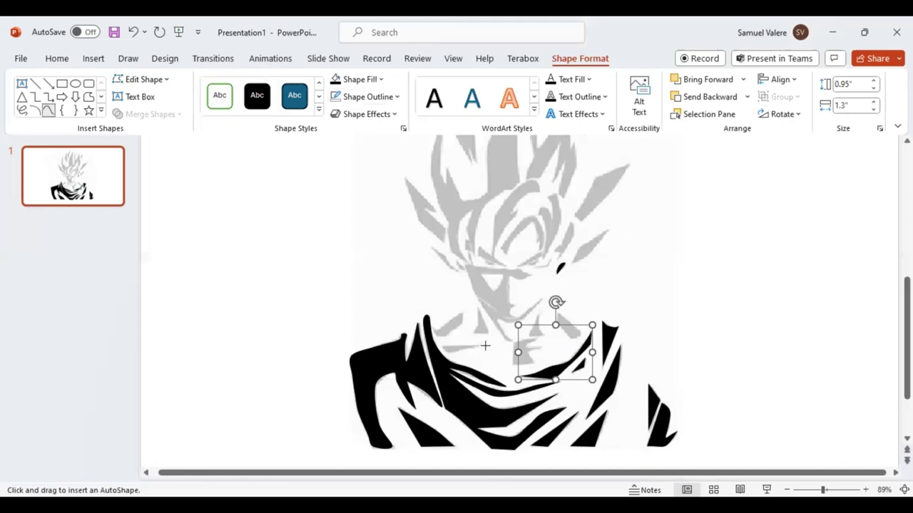
pyautogui.click(485, 346)
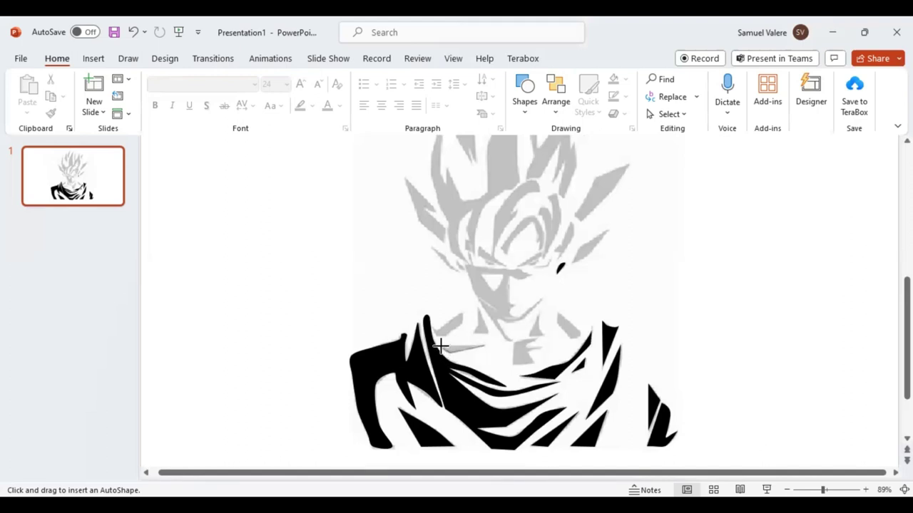
# Fill a thin left-collar stroke black and trace a black piece below the chin.
pyautogui.moveTo(440, 346); pyautogui.dragTo(484, 344)
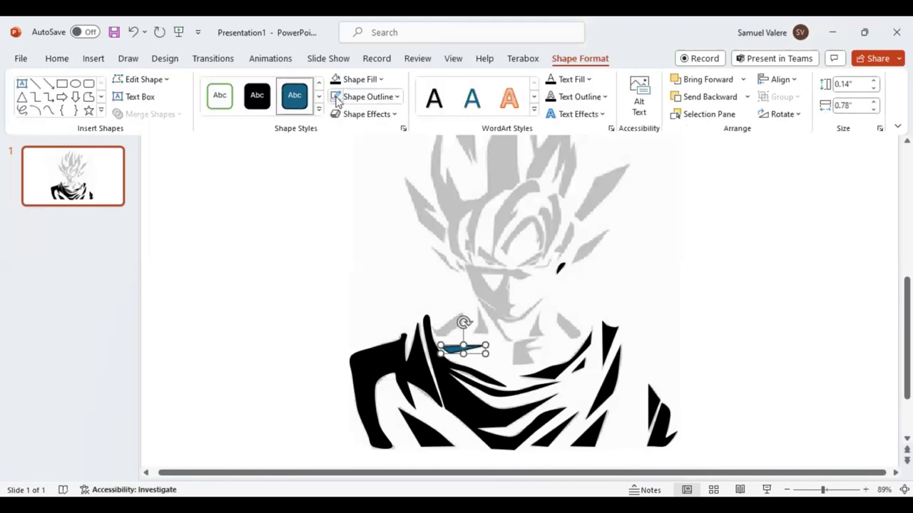
pyautogui.click(335, 79)
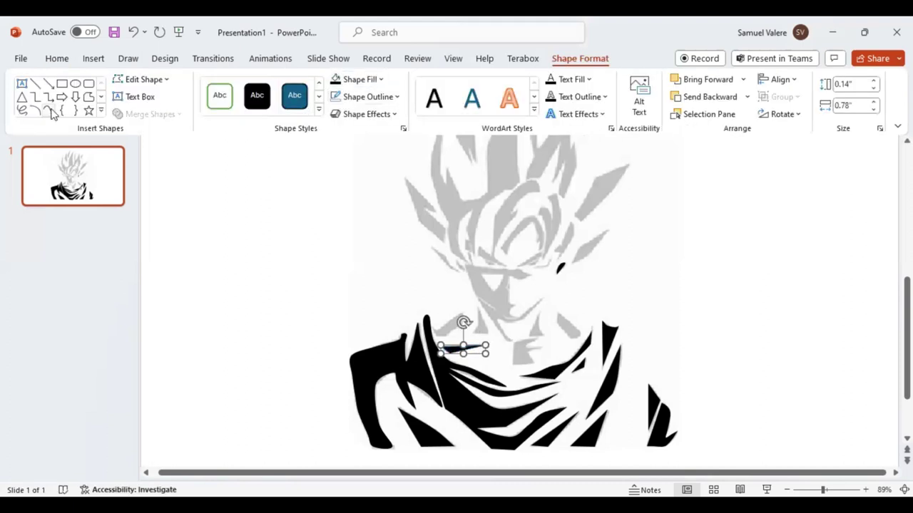
pyautogui.click(50, 111)
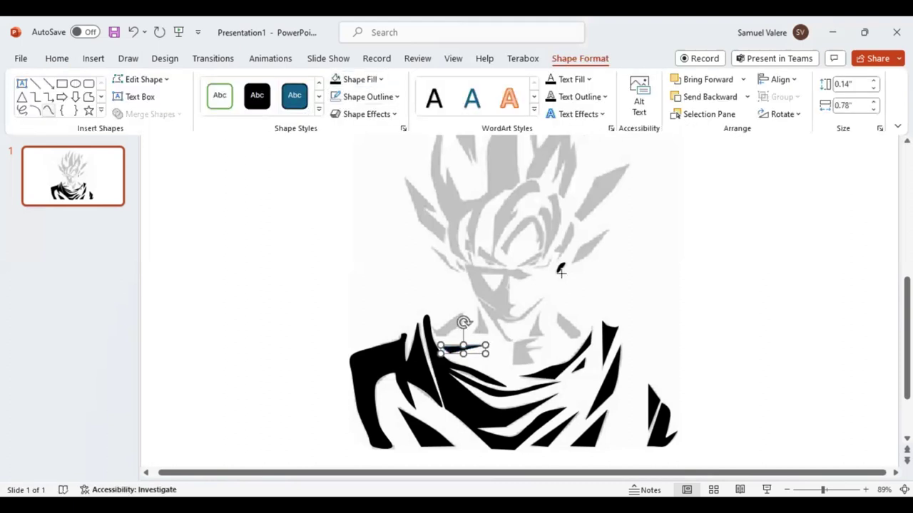
pyautogui.click(557, 312)
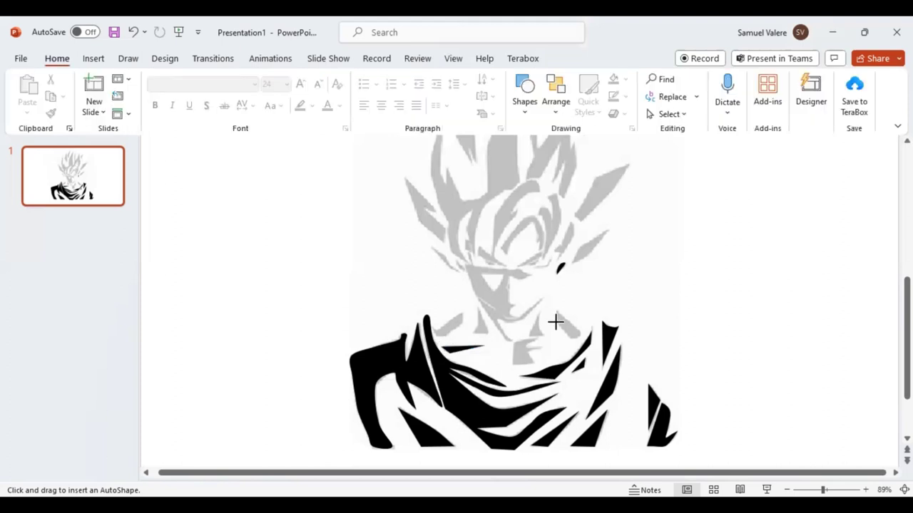
pyautogui.click(577, 333)
pyautogui.click(557, 311)
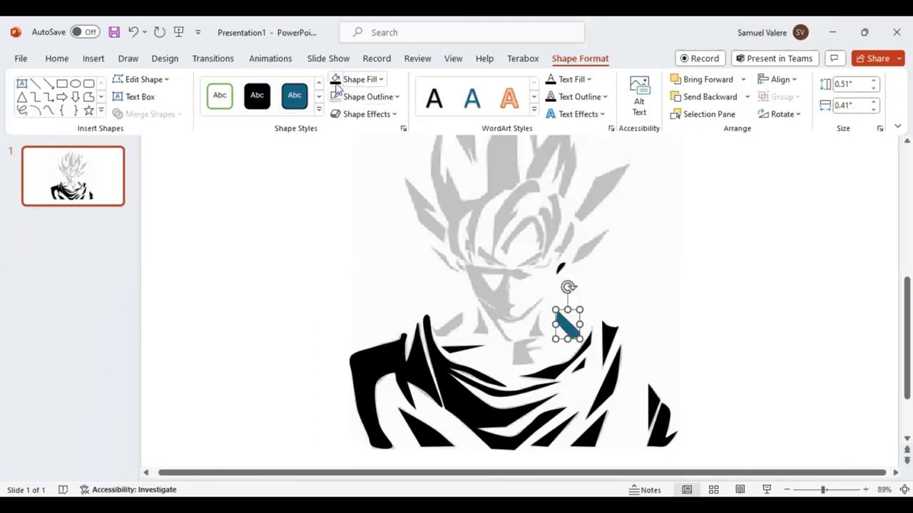
pyautogui.click(336, 80)
# Trace the inner left collar fold beside the neck and fill it black.
pyautogui.click(48, 110)
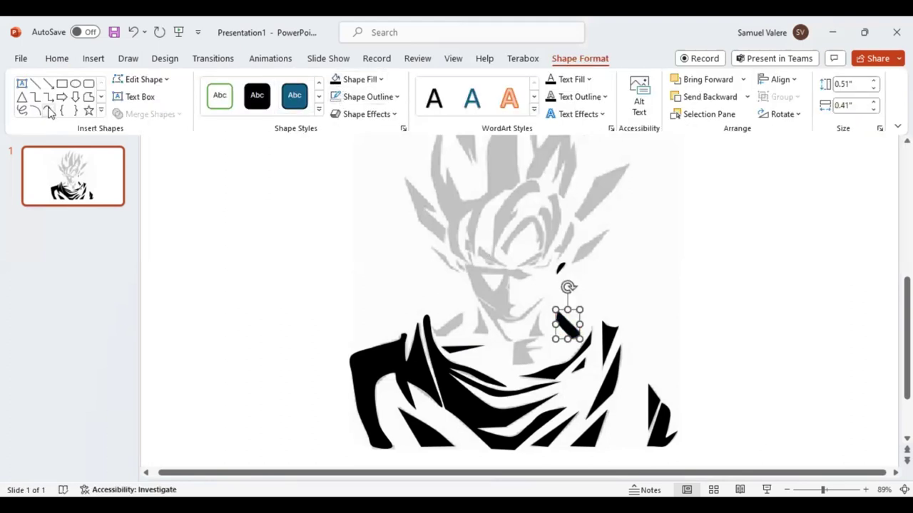
pyautogui.click(433, 327)
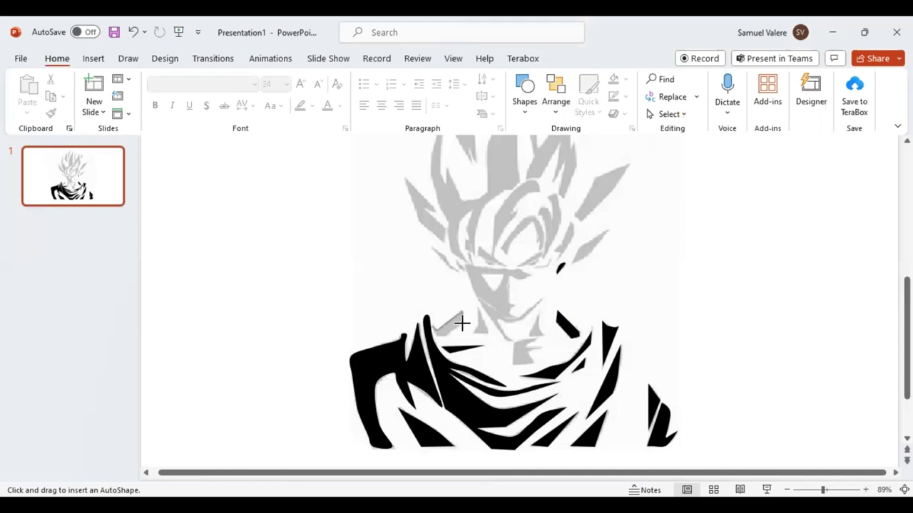
pyautogui.click(462, 313)
pyautogui.click(432, 326)
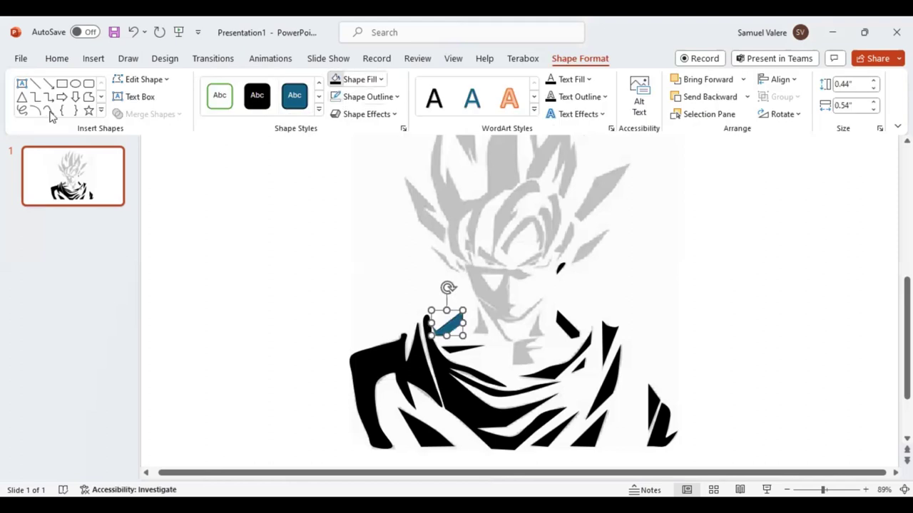
pyautogui.click(335, 84)
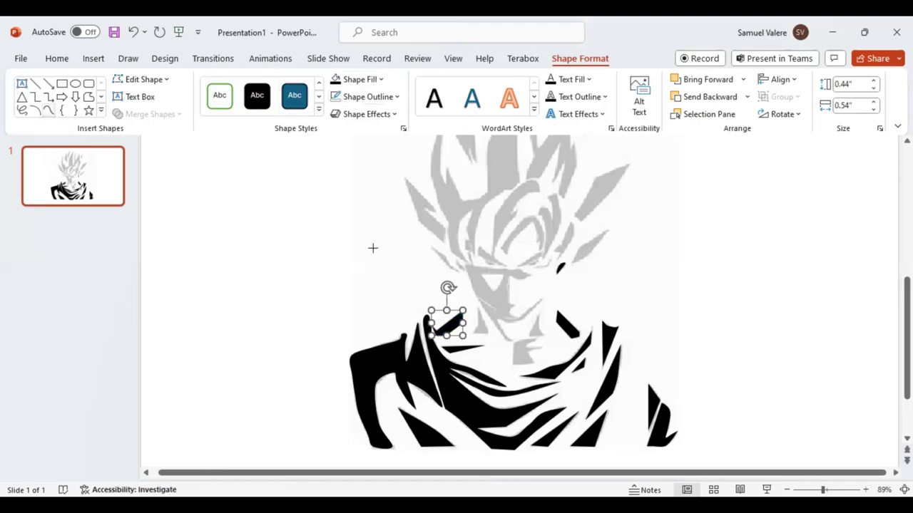
pyautogui.click(477, 320)
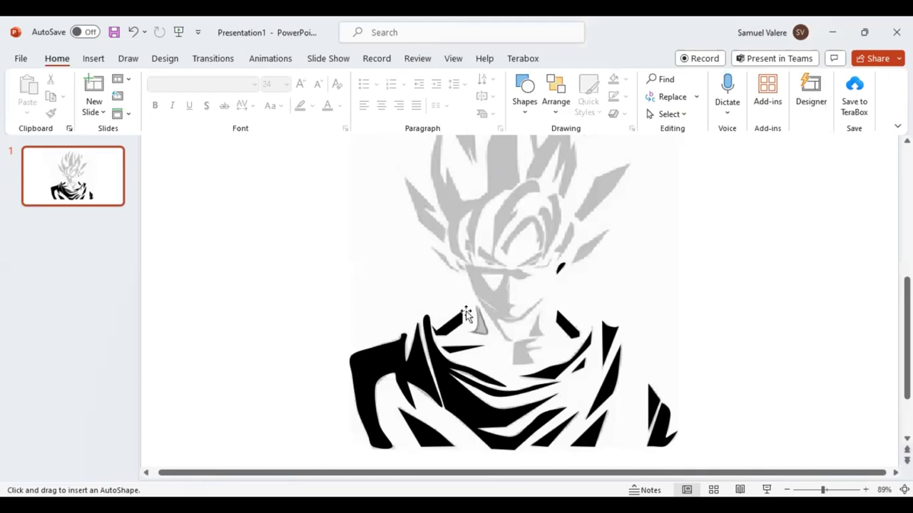
# Draw a small black piece over the neck shadow.
pyautogui.moveTo(465, 311); pyautogui.dragTo(489, 333)
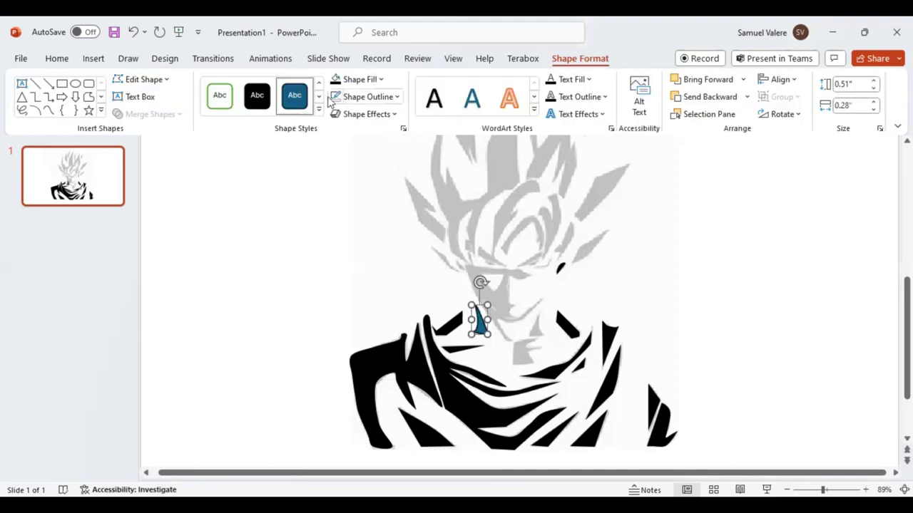
pyautogui.click(330, 98)
pyautogui.click(51, 110)
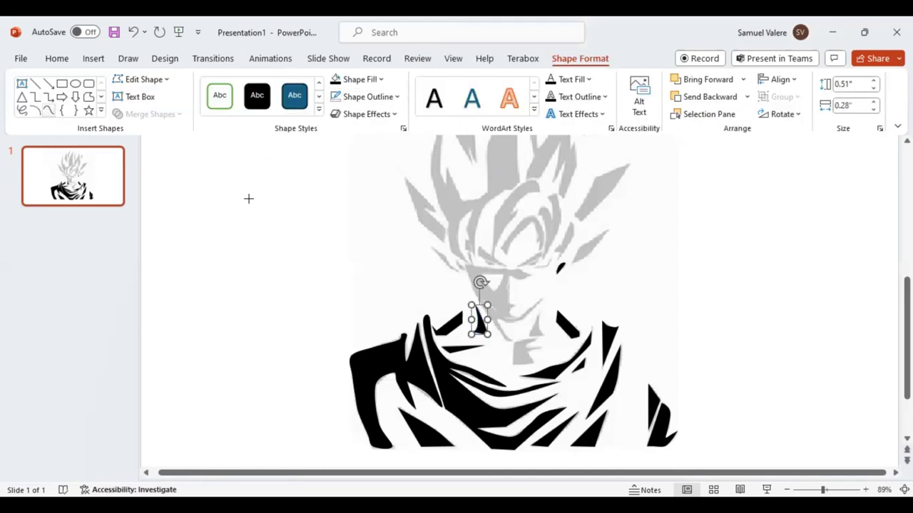
# Trace the centre collar piece below the neck and fill it black.
pyautogui.click(520, 338)
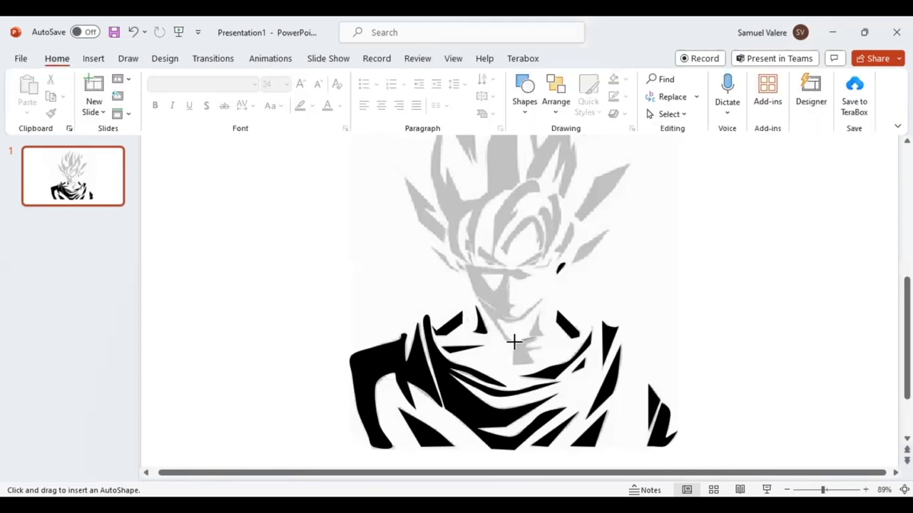
pyautogui.click(512, 342)
pyautogui.click(511, 366)
pyautogui.click(534, 362)
pyautogui.click(536, 349)
pyautogui.click(536, 337)
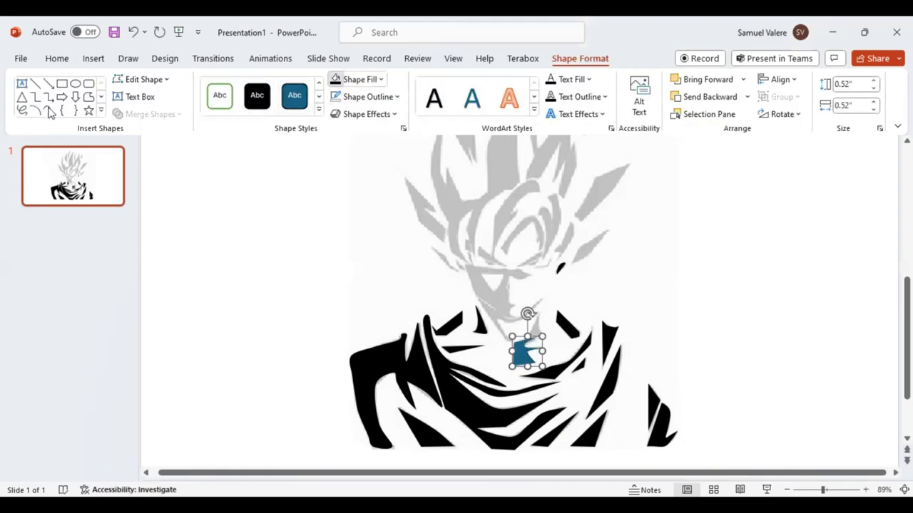
pyautogui.click(338, 83)
pyautogui.click(47, 110)
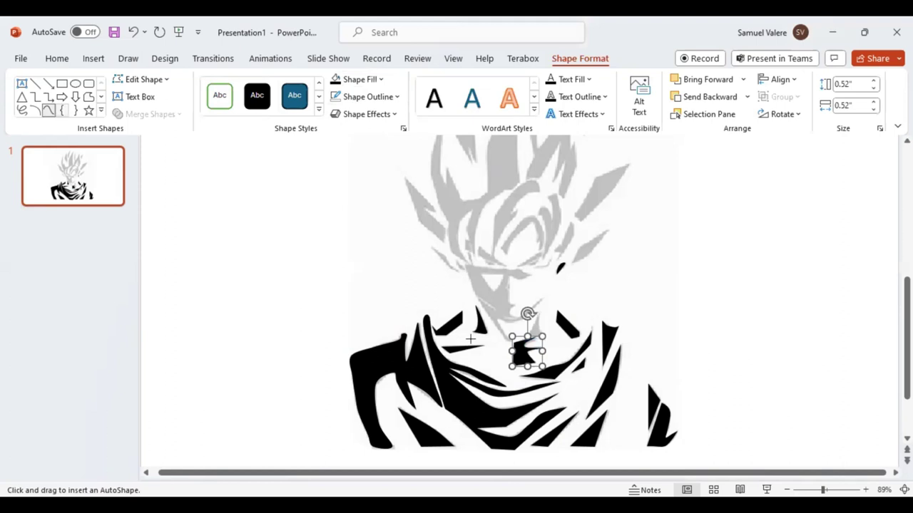
pyautogui.click(578, 247)
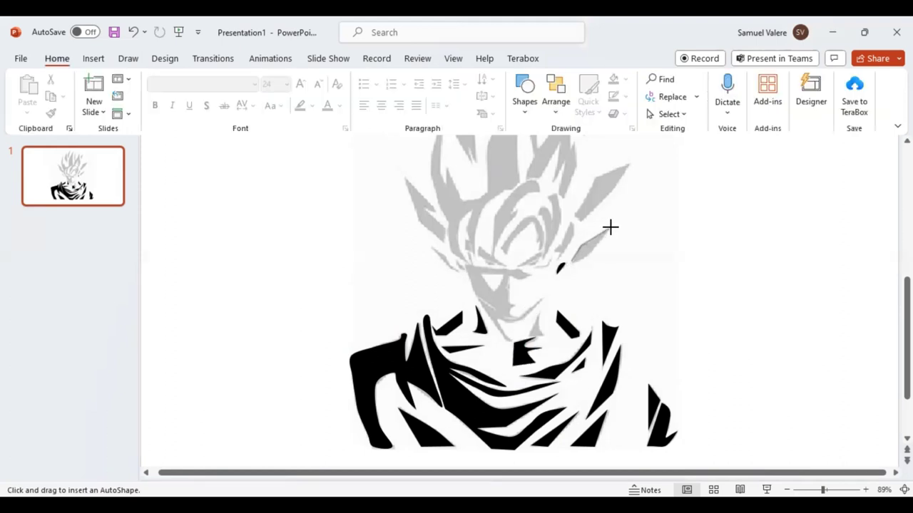
# Trace the hair spike beside the face and the shadow under the chin.
pyautogui.click(610, 227)
pyautogui.click(588, 254)
pyautogui.doubleClick(569, 264)
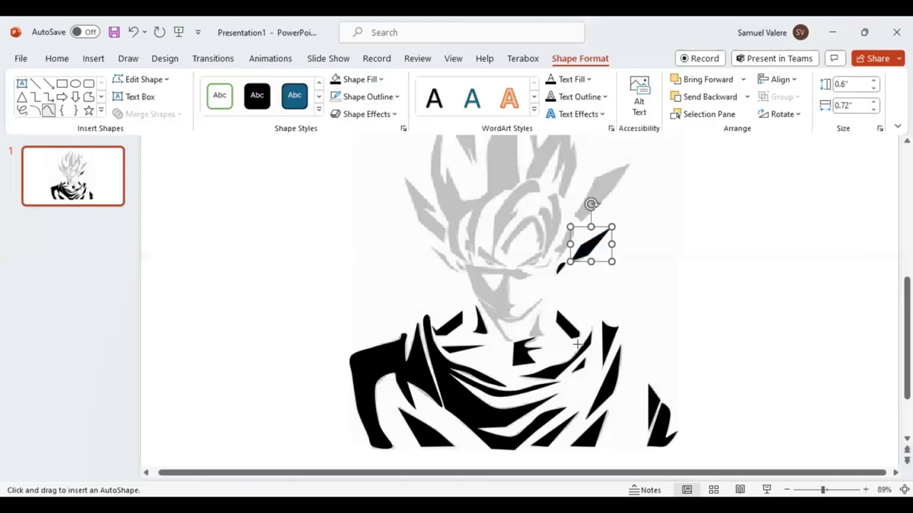
pyautogui.click(539, 309)
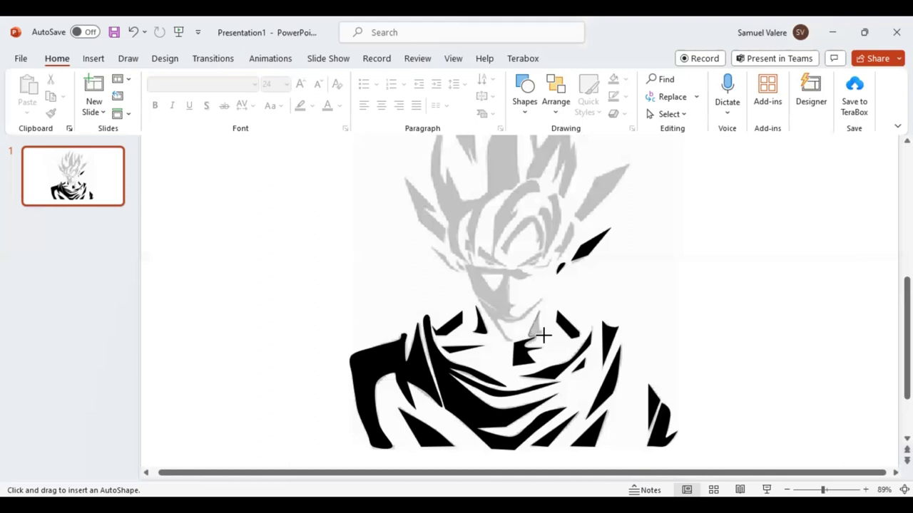
pyautogui.click(544, 335)
pyautogui.click(529, 335)
pyautogui.click(539, 312)
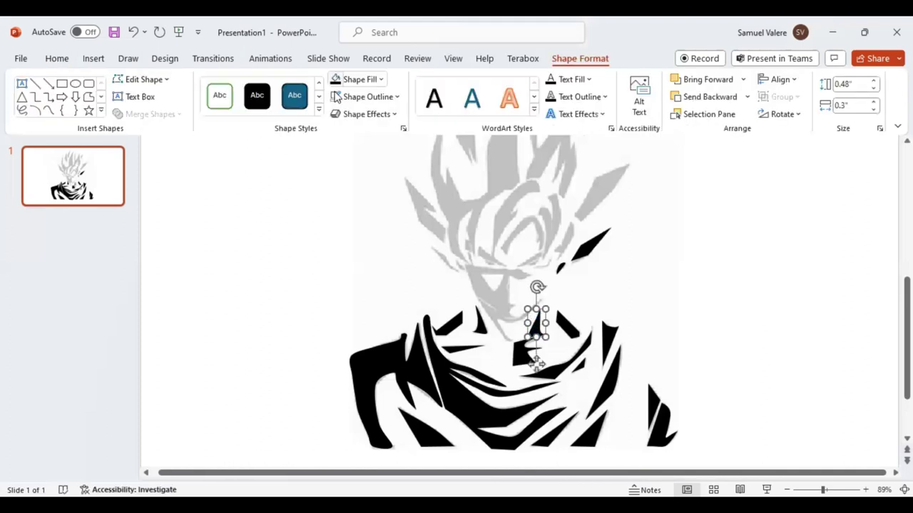
# Draw a thin strand on the left hair and fill it black.
pyautogui.click(50, 112)
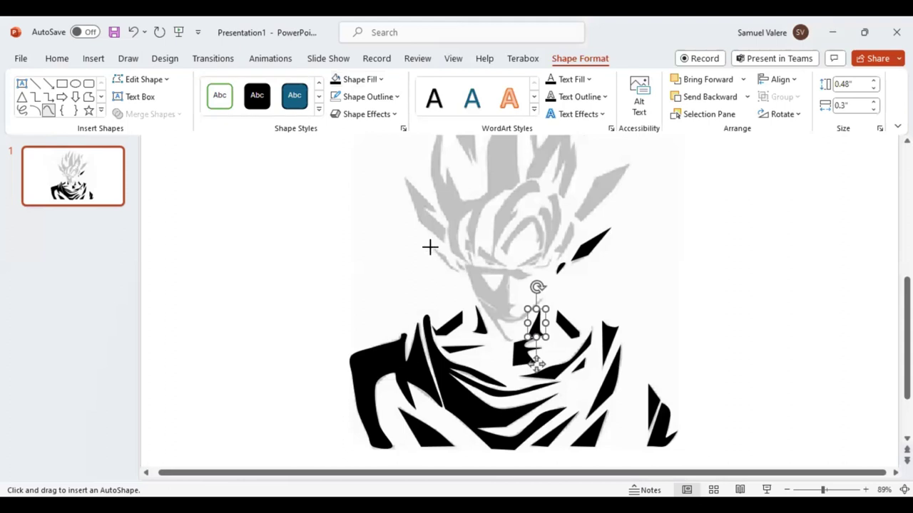
pyautogui.moveTo(430, 249)
pyautogui.mouseDown()
pyautogui.moveTo(460, 272)
pyautogui.moveTo(433, 247)
pyautogui.moveTo(423, 255)
pyautogui.mouseUp()
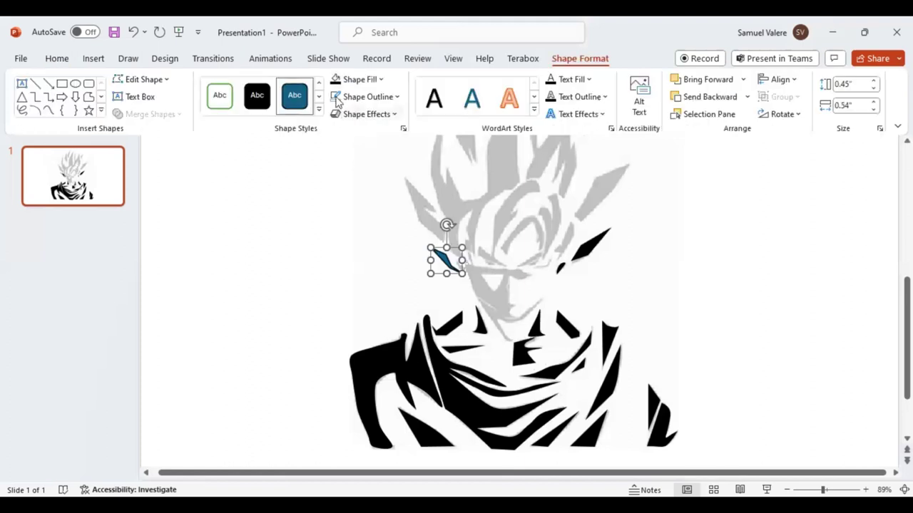
pyautogui.click(335, 79)
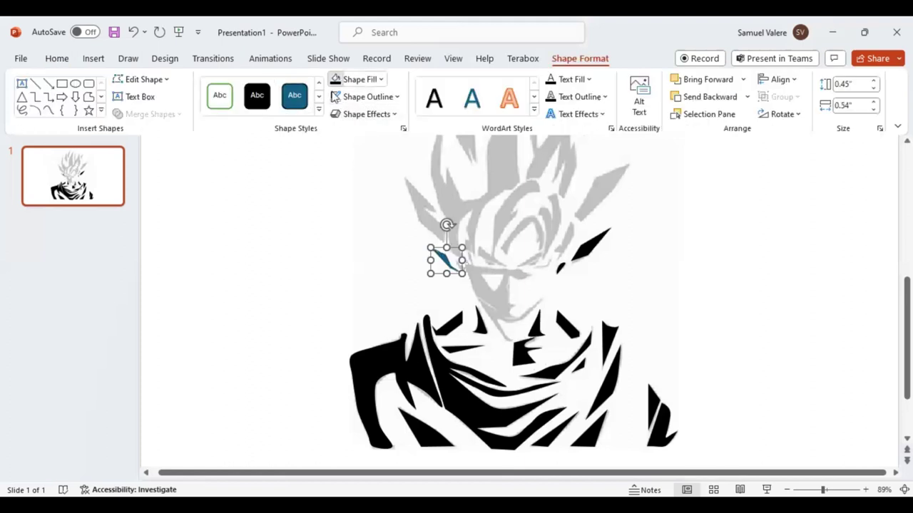
pyautogui.click(49, 111)
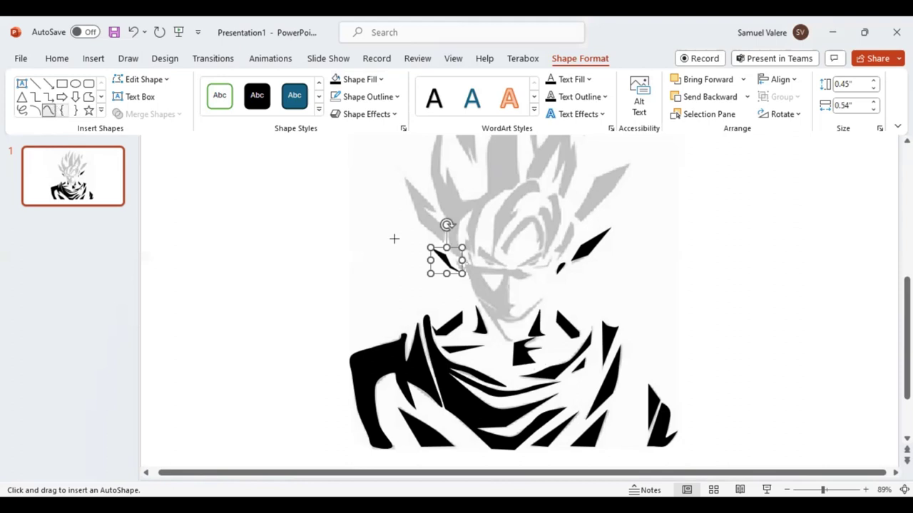
# Trace the top-right hair spike and begin a triangle between the eyes.
pyautogui.click(575, 210)
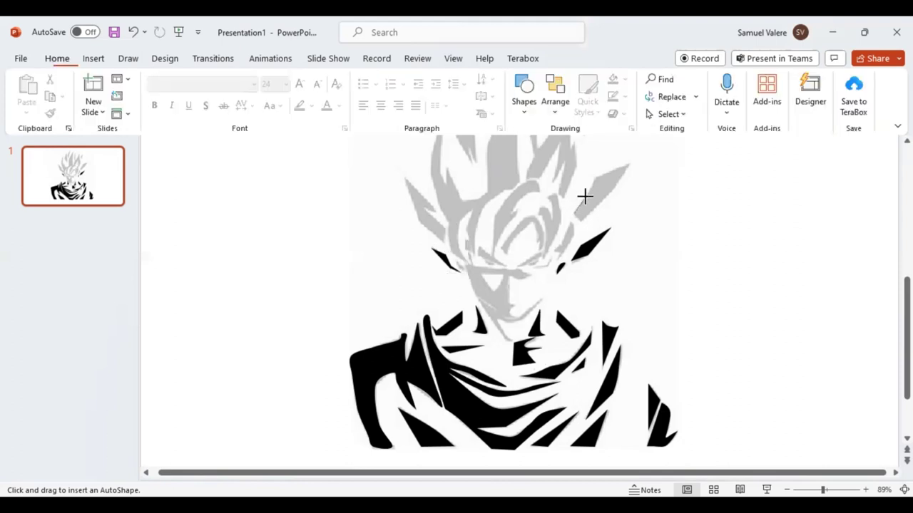
pyautogui.click(593, 177)
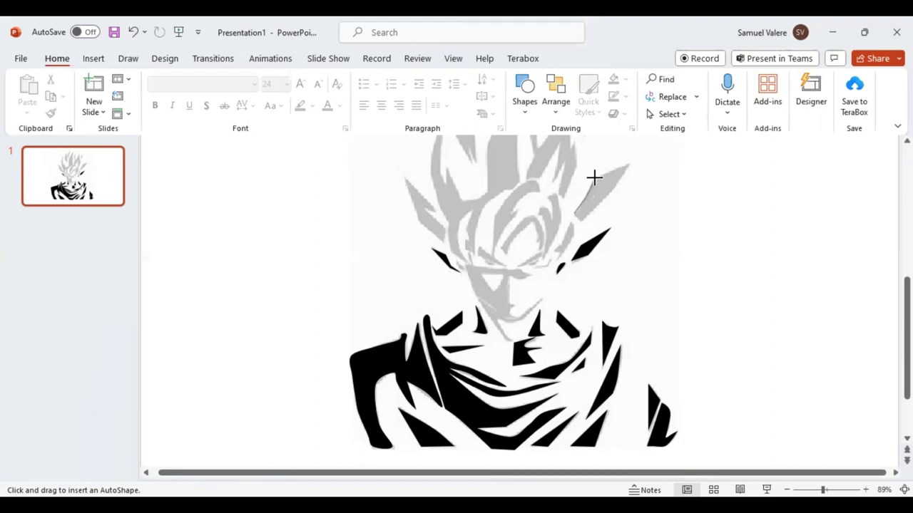
pyautogui.click(630, 164)
pyautogui.click(574, 217)
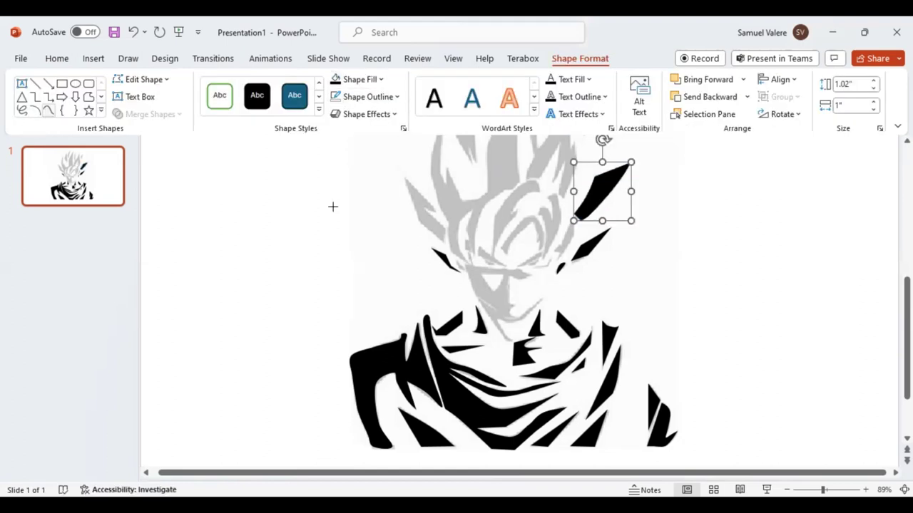
pyautogui.click(492, 292)
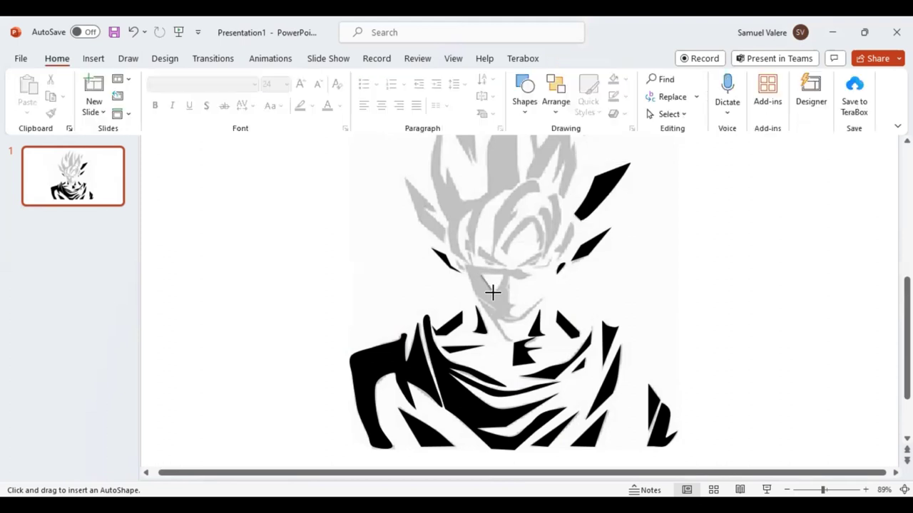
pyautogui.click(484, 276)
# Close the small triangle between the eyes and add a tiny mark beside the left brow.
pyautogui.click(502, 273)
pyautogui.click(482, 274)
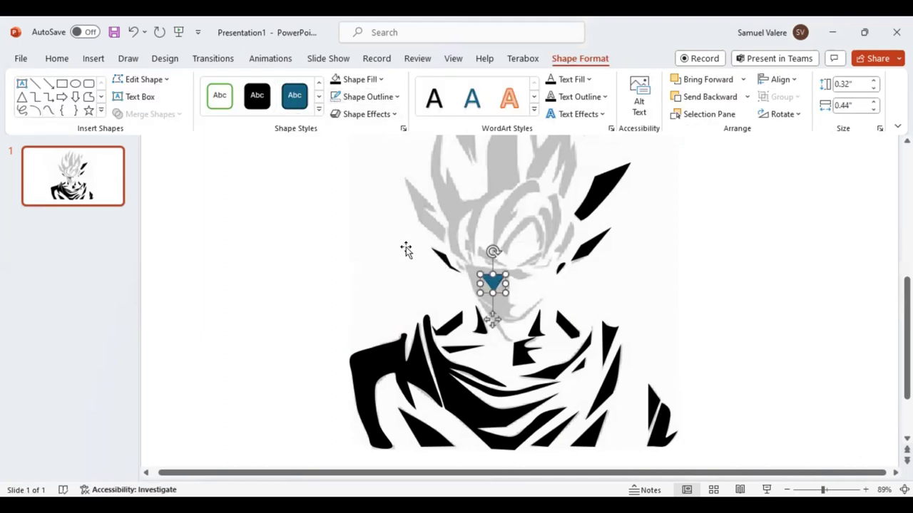
pyautogui.click(48, 111)
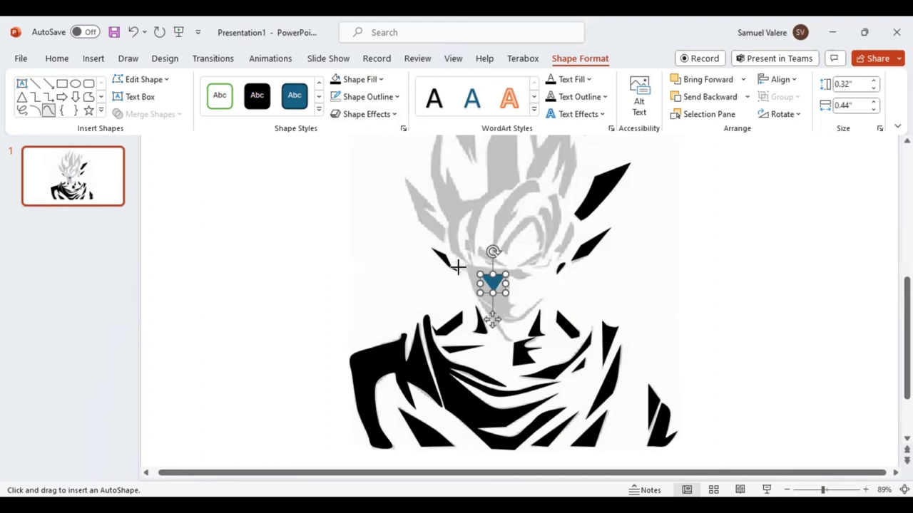
pyautogui.click(458, 268)
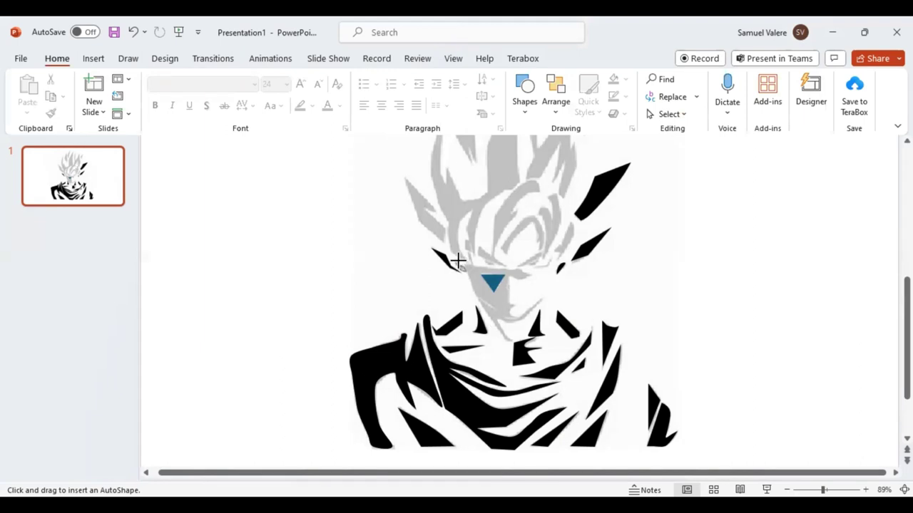
pyautogui.moveTo(456, 261); pyautogui.dragTo(465, 270)
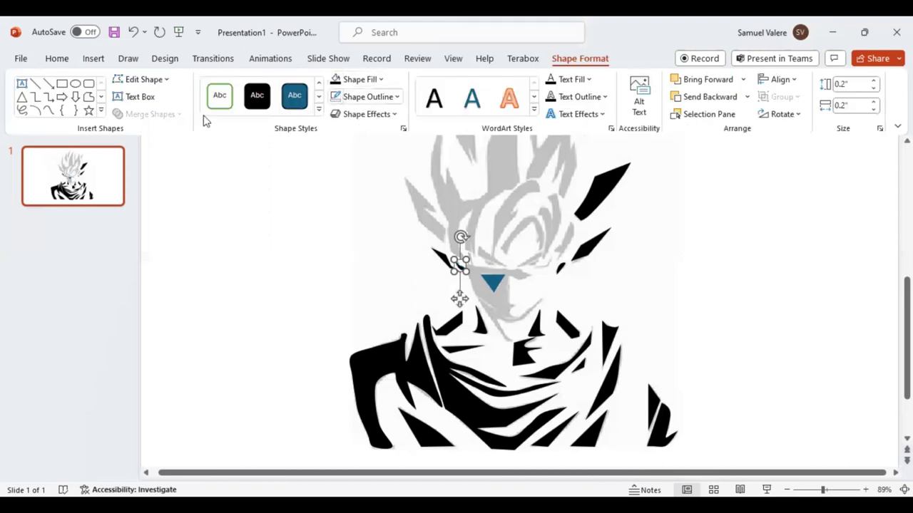
pyautogui.click(49, 111)
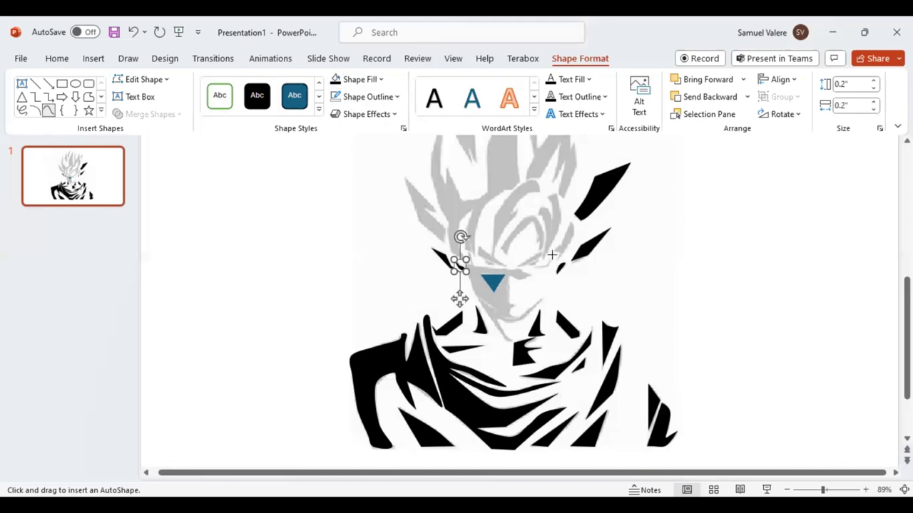
pyautogui.click(549, 264)
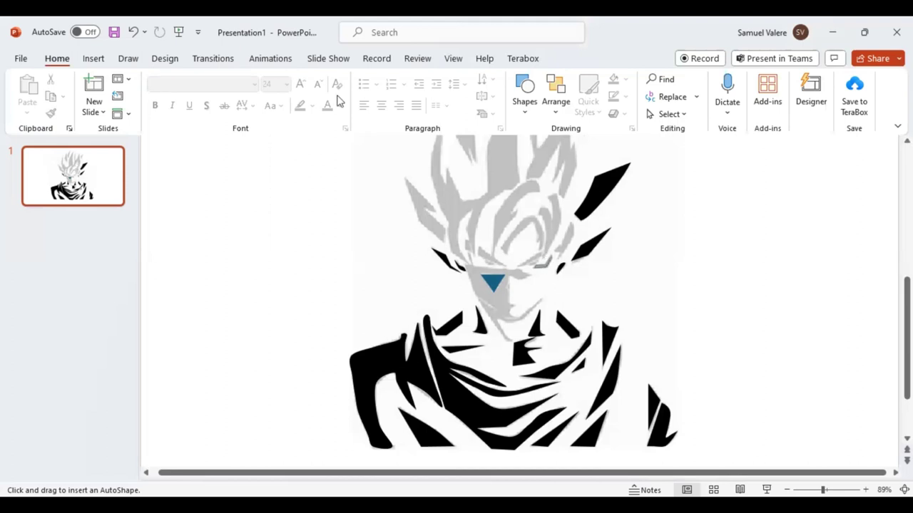
# Draw several tiny pieces near the right eye and above the face triangle.
pyautogui.moveTo(536, 253); pyautogui.dragTo(550, 272)
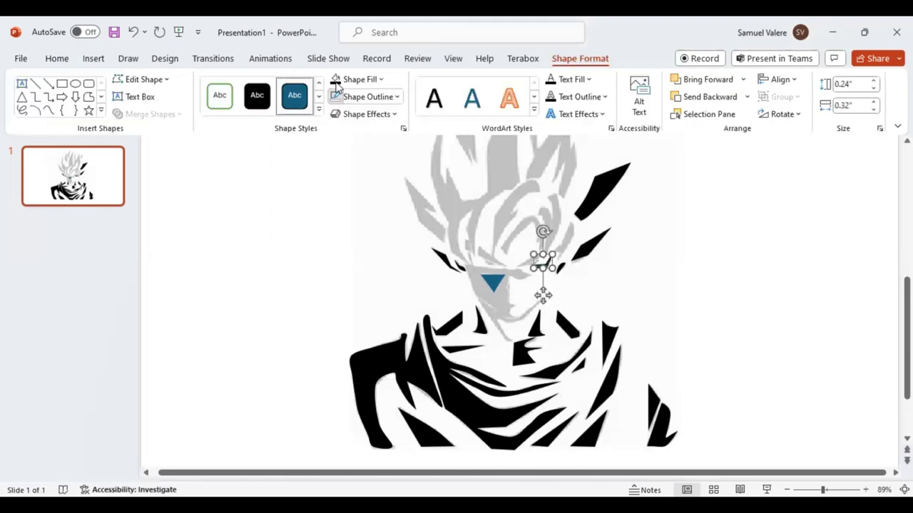
pyautogui.click(48, 109)
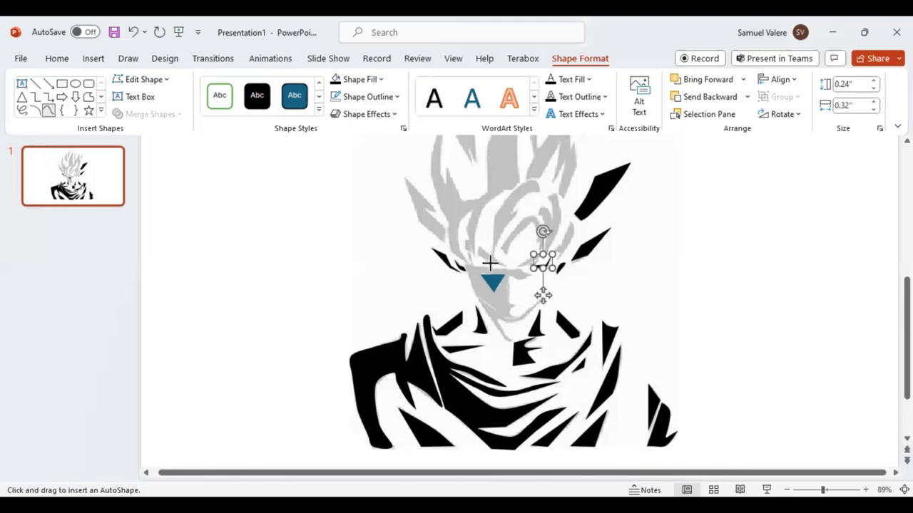
pyautogui.moveTo(489, 262); pyautogui.dragTo(484, 264)
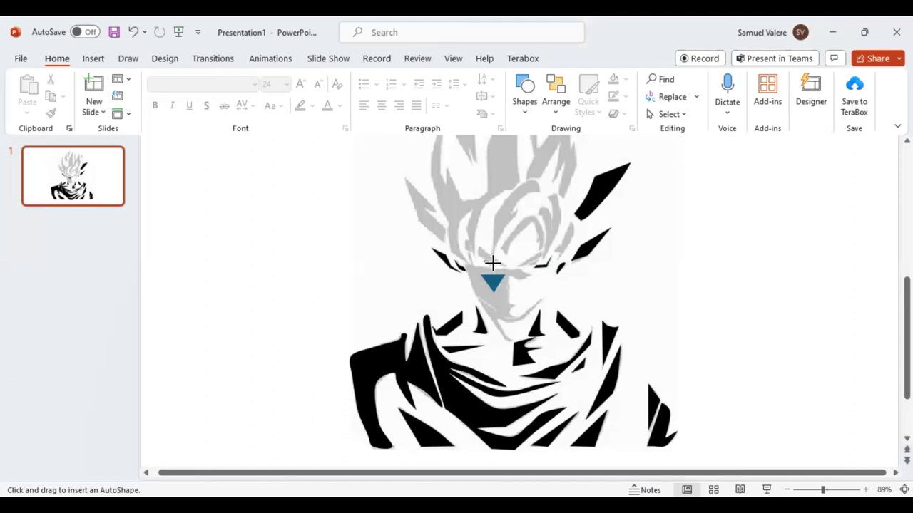
pyautogui.moveTo(492, 263); pyautogui.dragTo(487, 272)
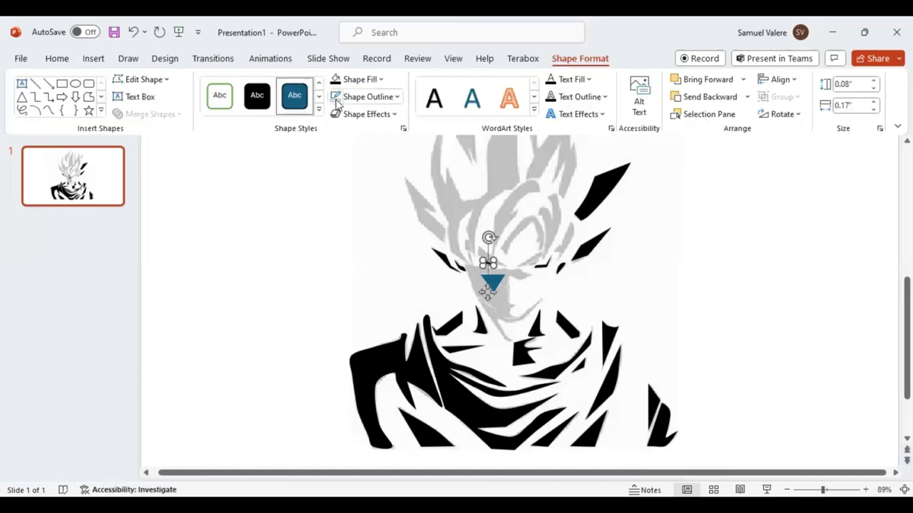
pyautogui.click(49, 110)
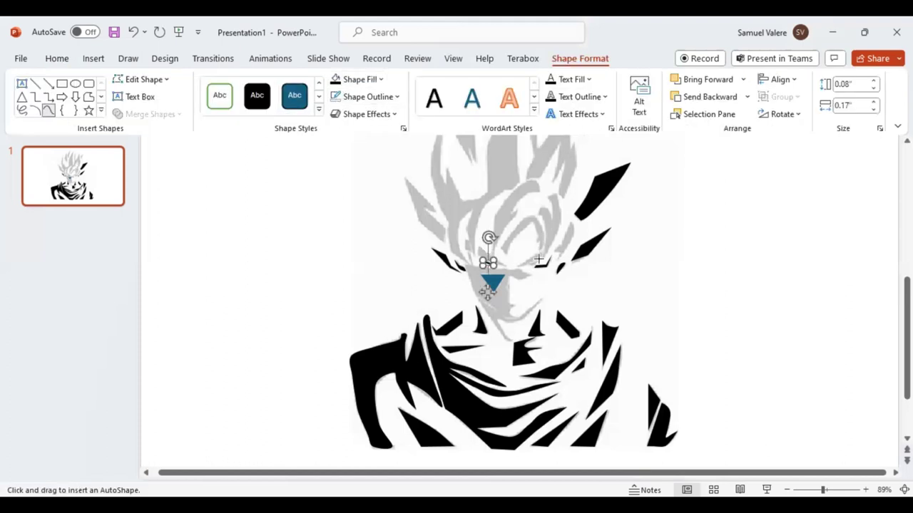
pyautogui.click(535, 261)
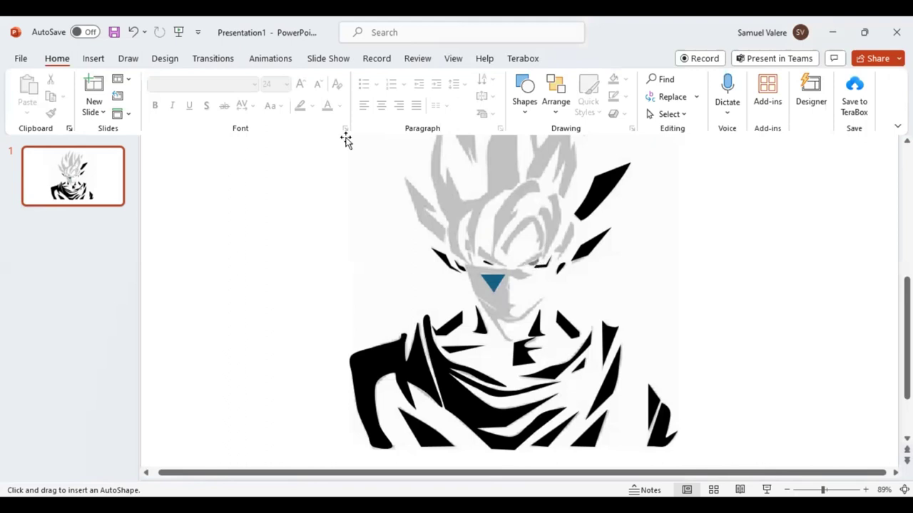
pyautogui.moveTo(528, 257); pyautogui.dragTo(539, 265)
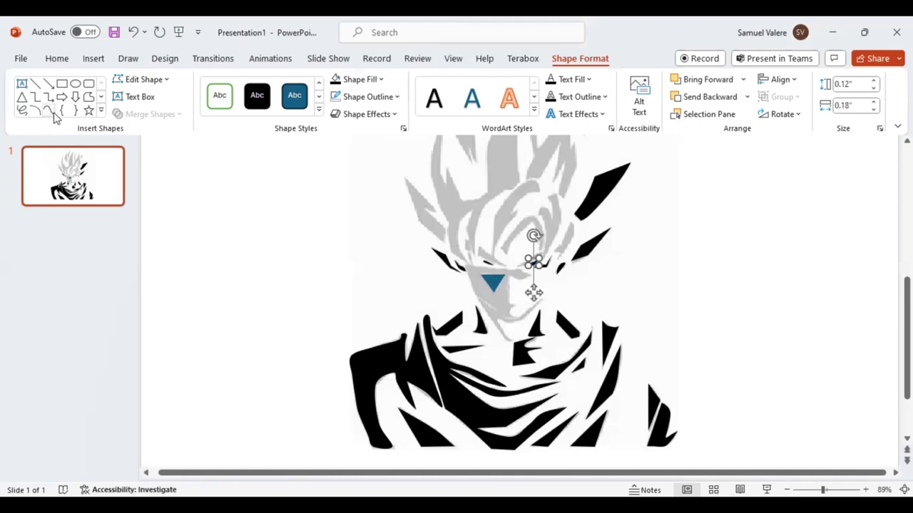
pyautogui.click(48, 110)
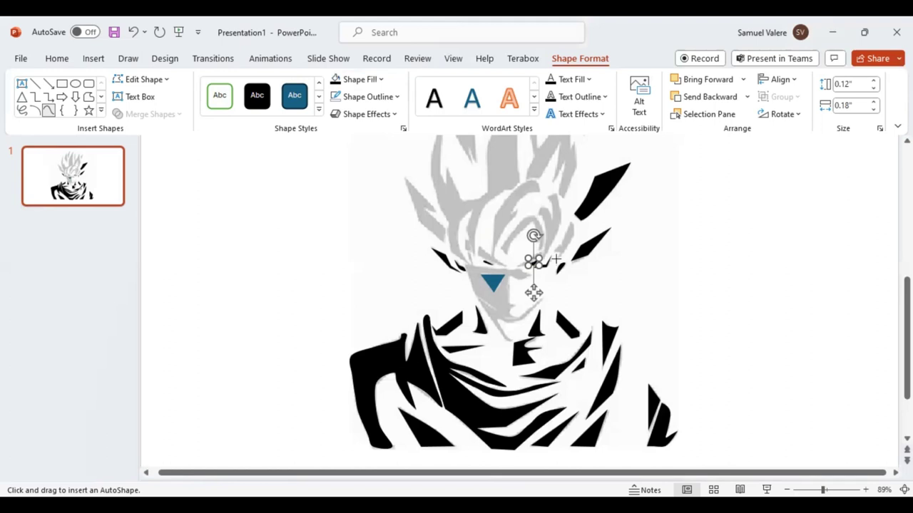
# Trace the gap beside the right eye under the hair and fill it black.
pyautogui.click(556, 252)
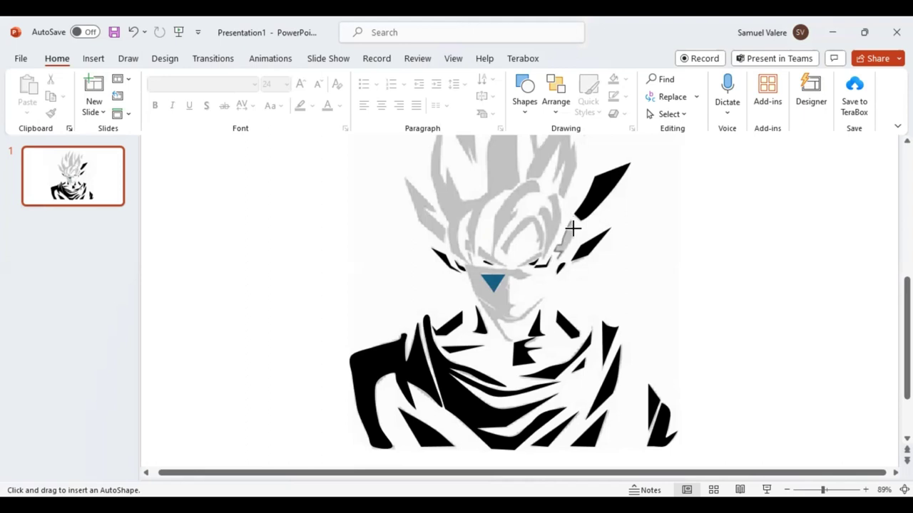
pyautogui.click(572, 227)
pyautogui.click(558, 261)
pyautogui.press('Escape')
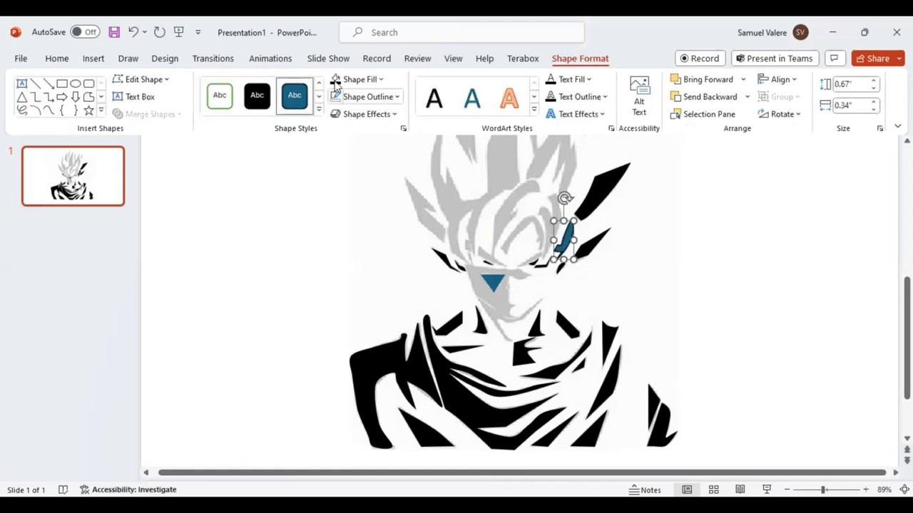
pyautogui.click(335, 84)
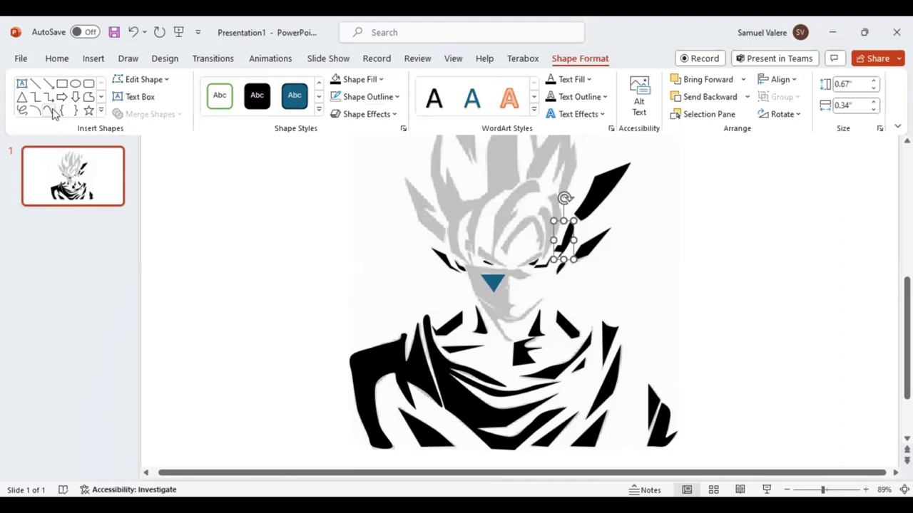
pyautogui.click(49, 110)
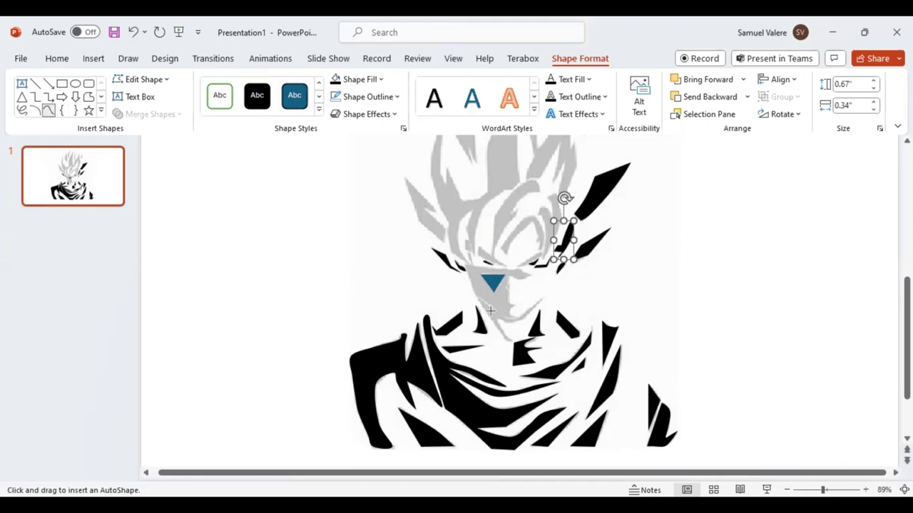
# Trace the left brow and the shaded side of the face and chin as one freeform, filled black over the blue triangle.
pyautogui.click(540, 296)
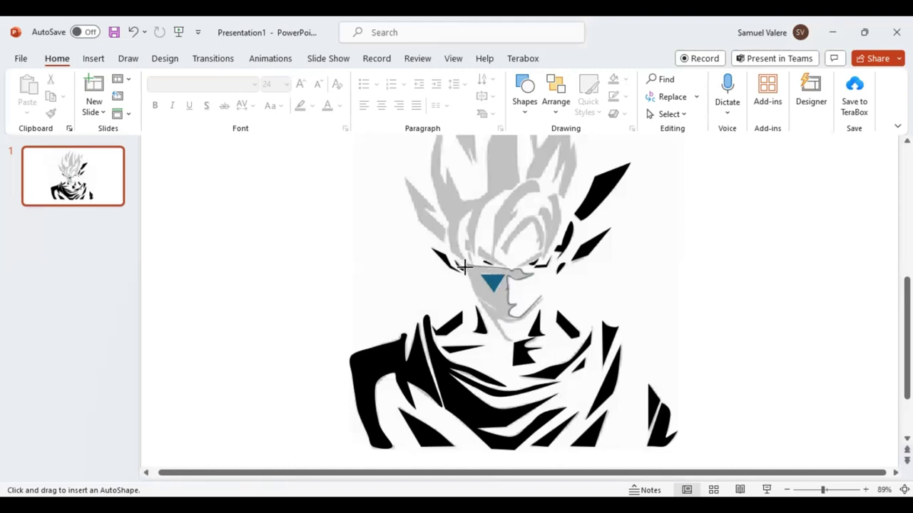
pyautogui.click(465, 265)
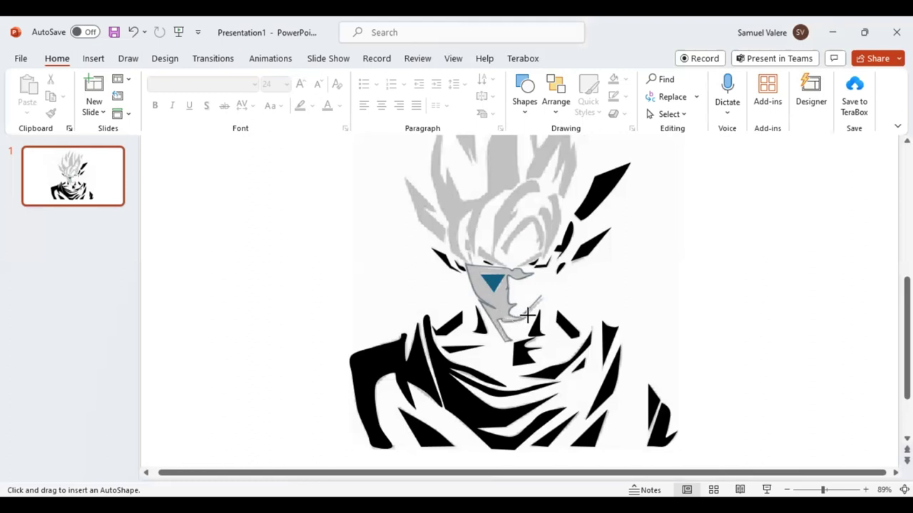
pyautogui.doubleClick(541, 300)
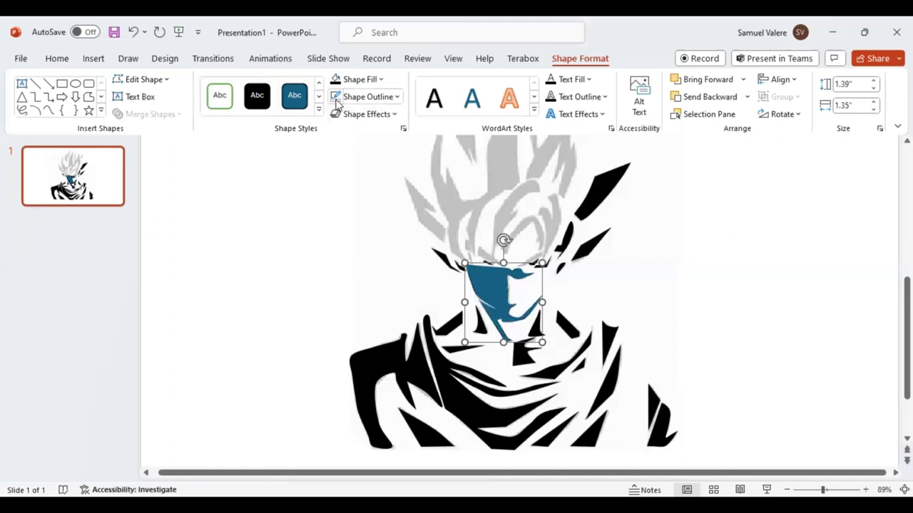
pyautogui.click(335, 80)
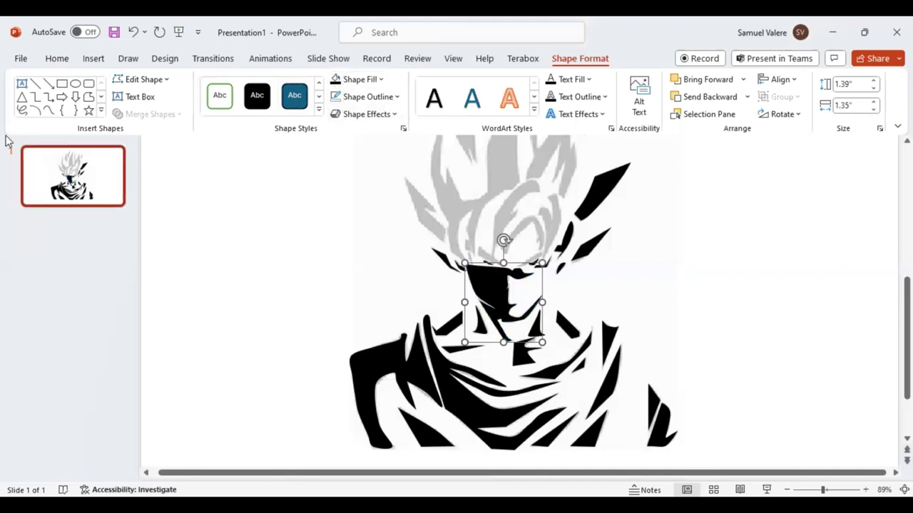
pyautogui.click(48, 110)
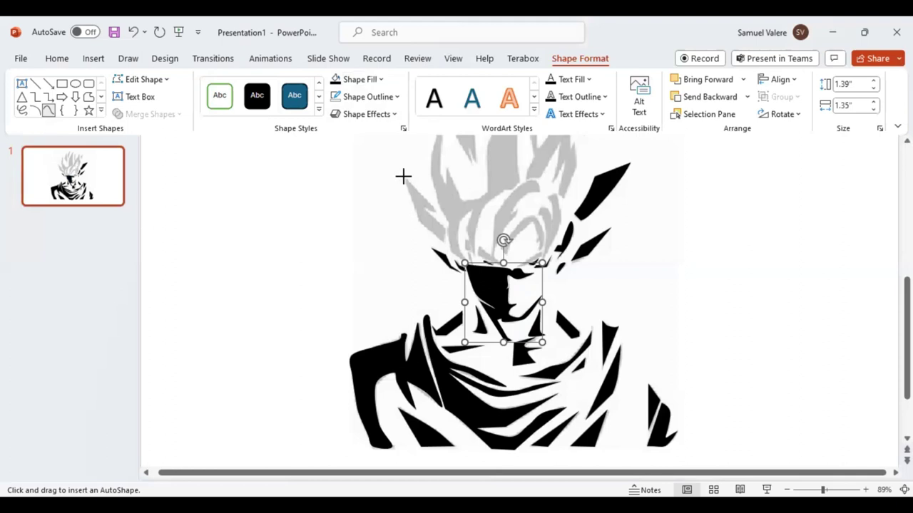
# Trace a thin shard along the outer edge of the upper-left hair spike and fill it black.
pyautogui.click(403, 176)
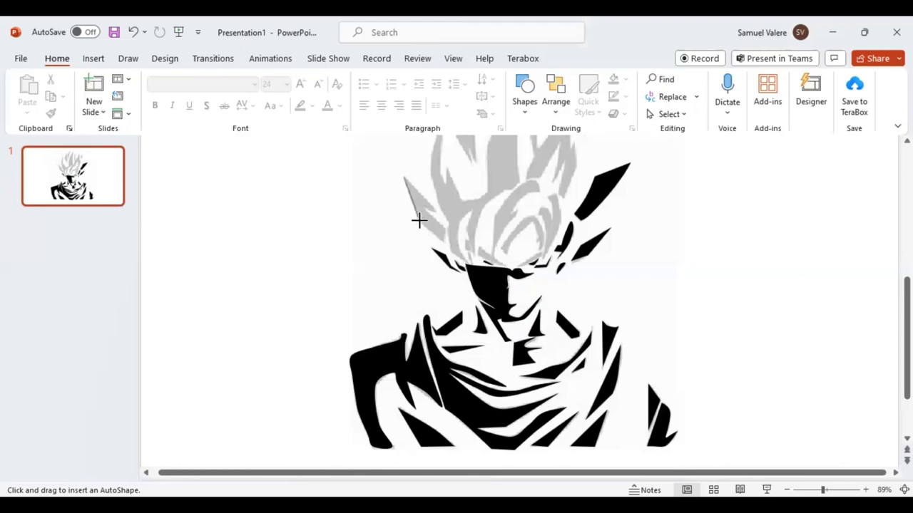
pyautogui.click(419, 221)
pyautogui.click(443, 243)
pyautogui.click(422, 205)
pyautogui.click(435, 212)
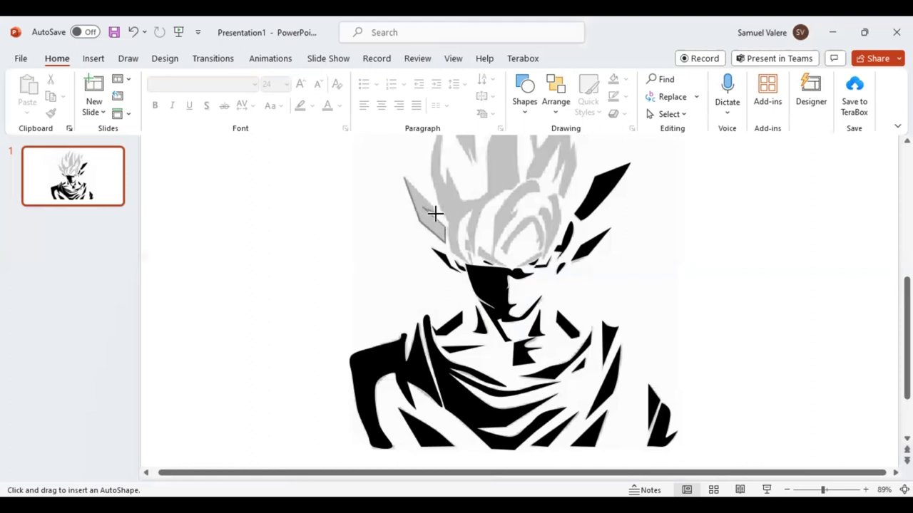
pyautogui.click(405, 178)
pyautogui.click(335, 79)
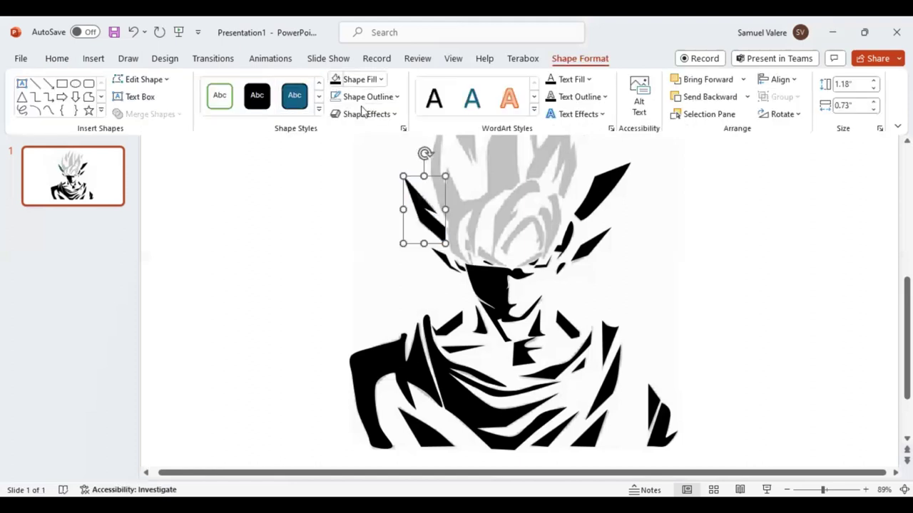
# Trace the top hair spike freehand as a closed outline and fill it black.
pyautogui.scroll(2, 560, 275)
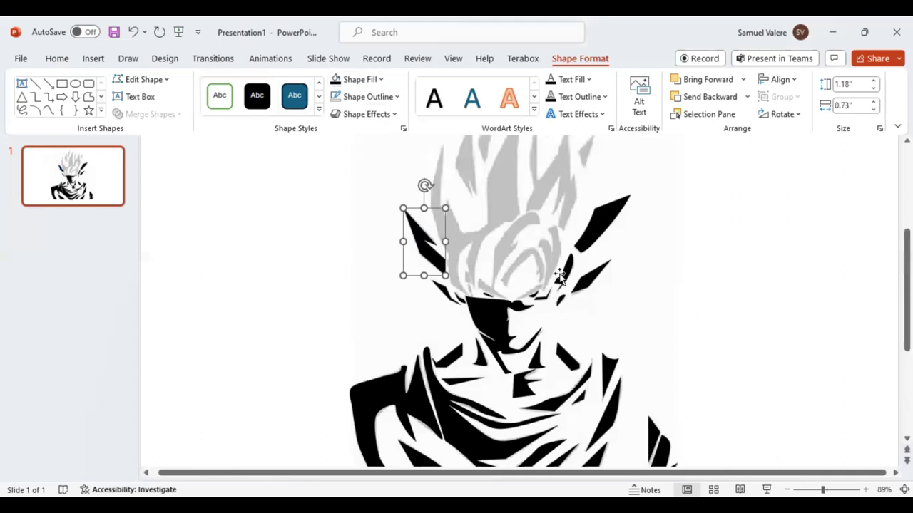
pyautogui.scroll(3, 560, 274)
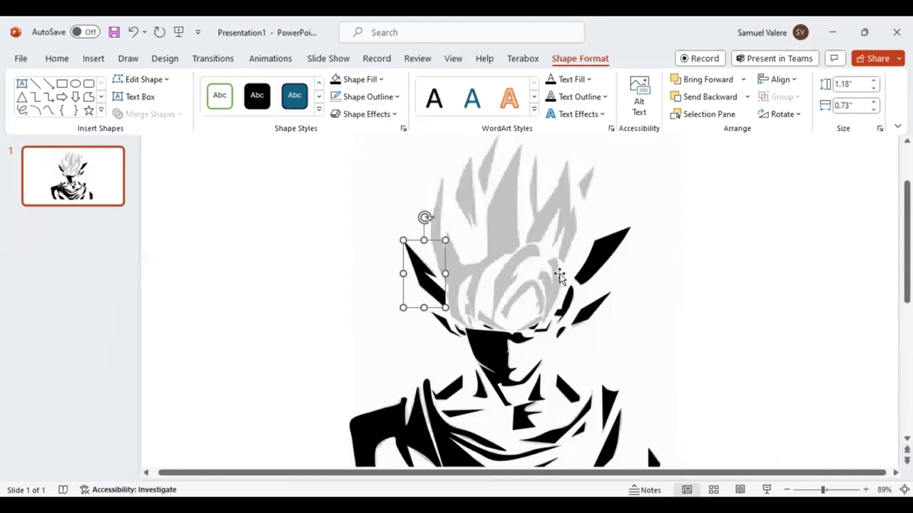
pyautogui.click(49, 110)
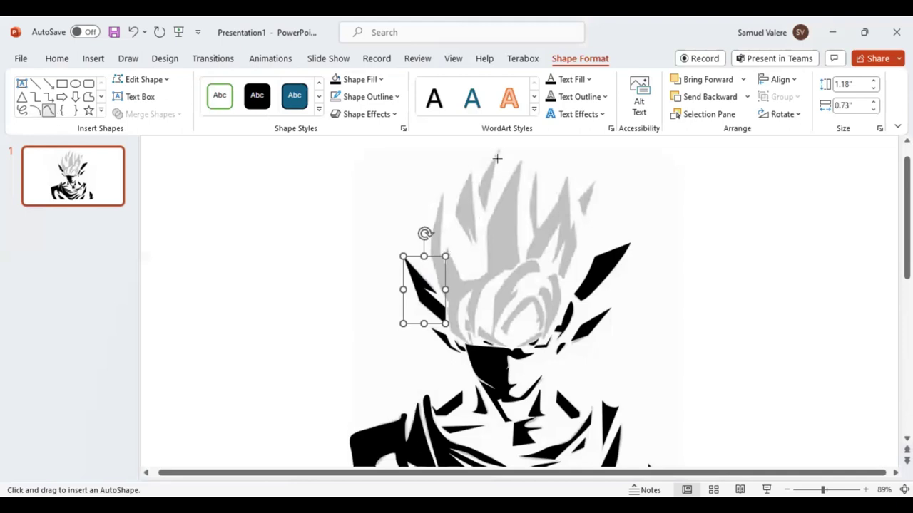
pyautogui.moveTo(498, 148); pyautogui.dragTo(478, 187)
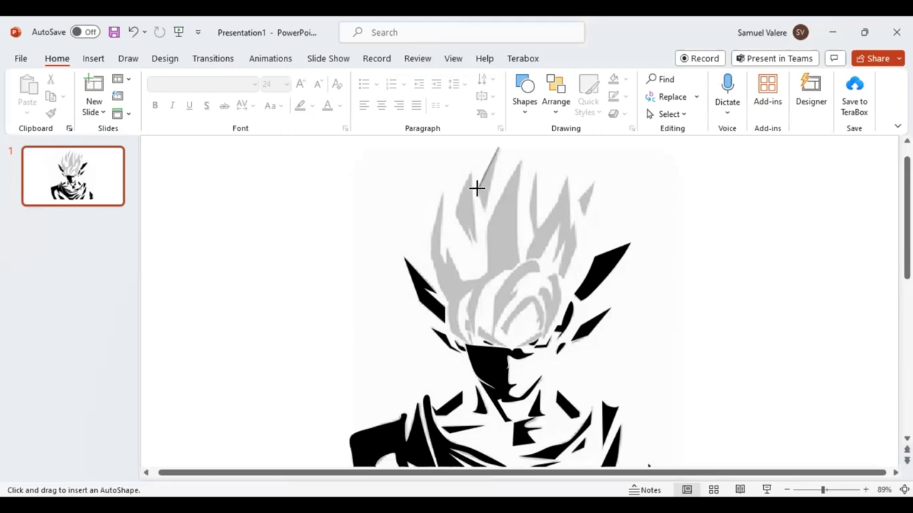
pyautogui.moveTo(476, 187); pyautogui.dragTo(483, 211)
pyautogui.moveTo(482, 212); pyautogui.dragTo(499, 145)
pyautogui.click(499, 146)
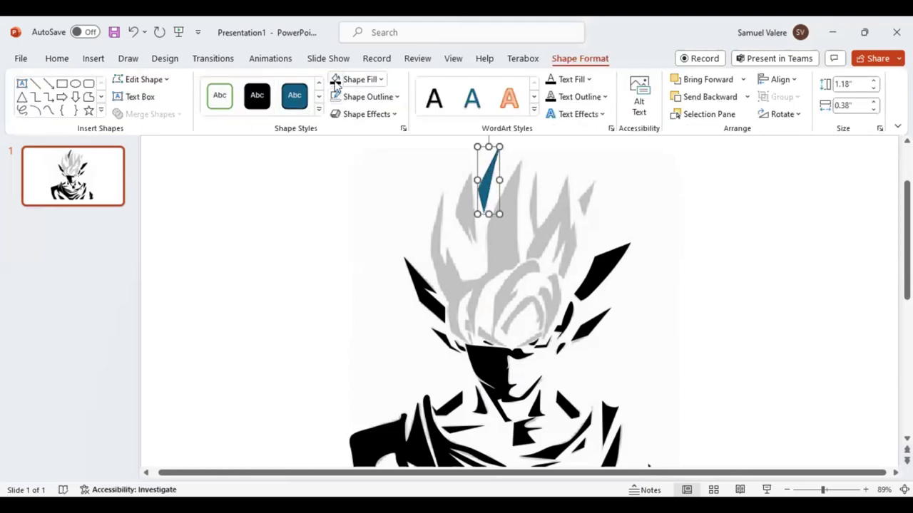
pyautogui.click(335, 84)
pyautogui.click(48, 111)
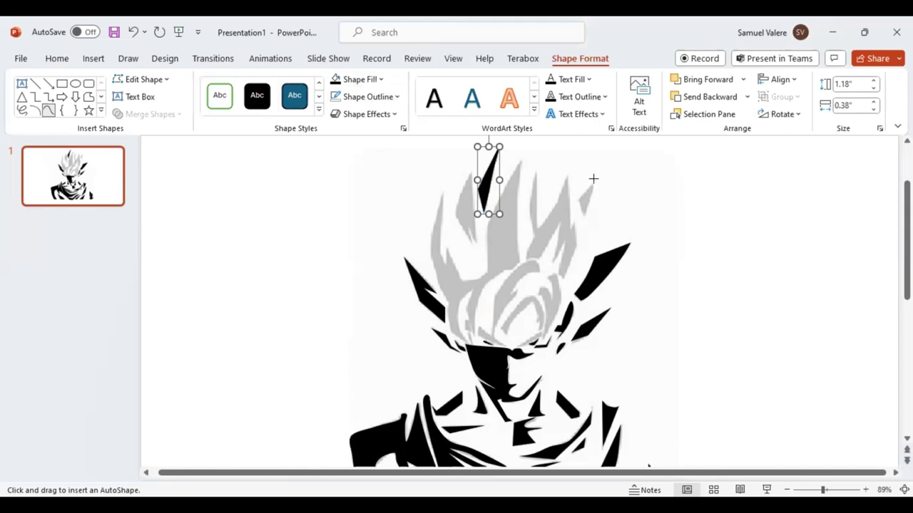
# Trace a small shard on the upper-right hair spike and fill it black.
pyautogui.click(577, 199)
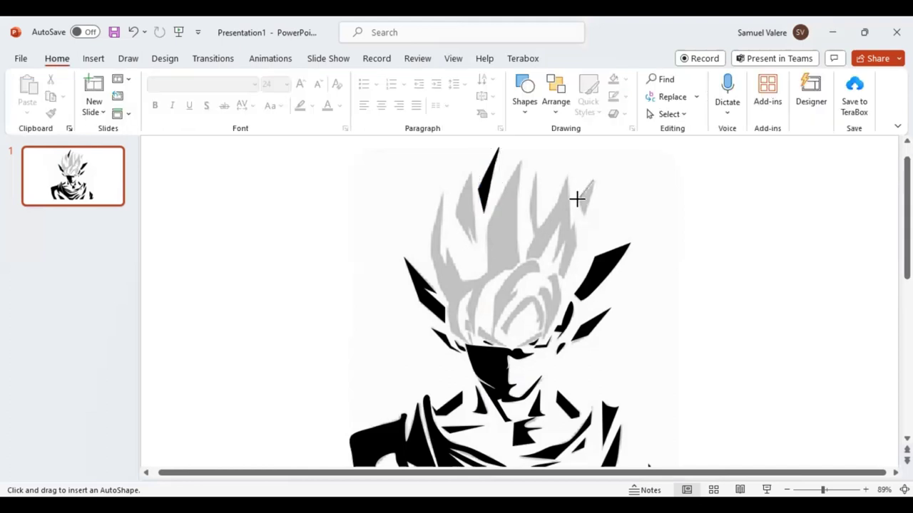
pyautogui.click(579, 204)
pyautogui.click(595, 180)
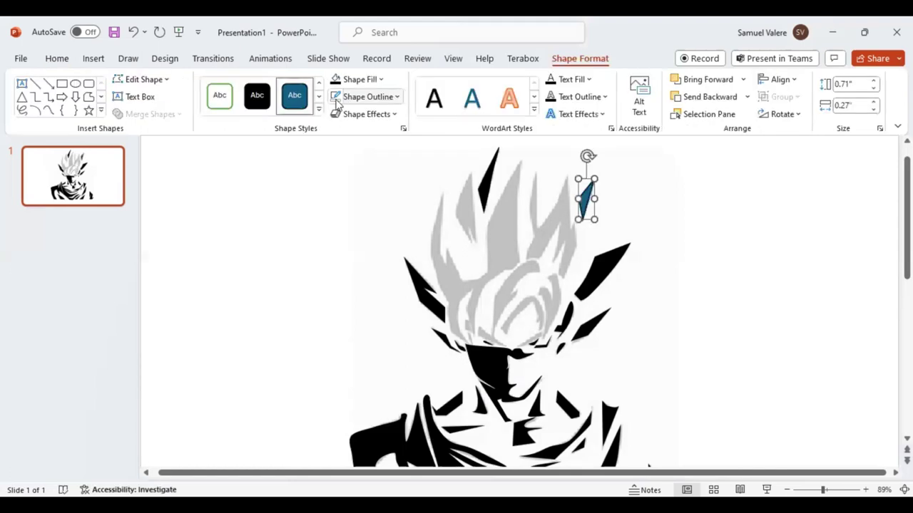
pyautogui.click(338, 82)
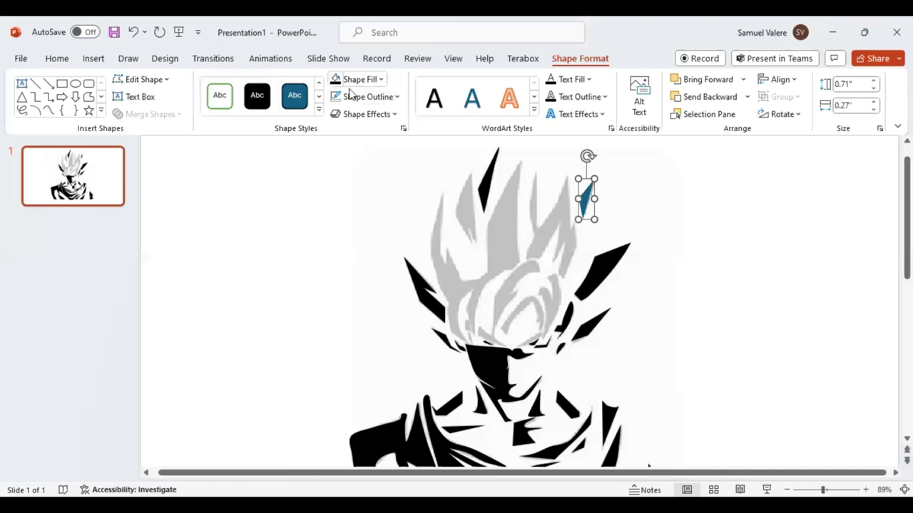
pyautogui.click(48, 110)
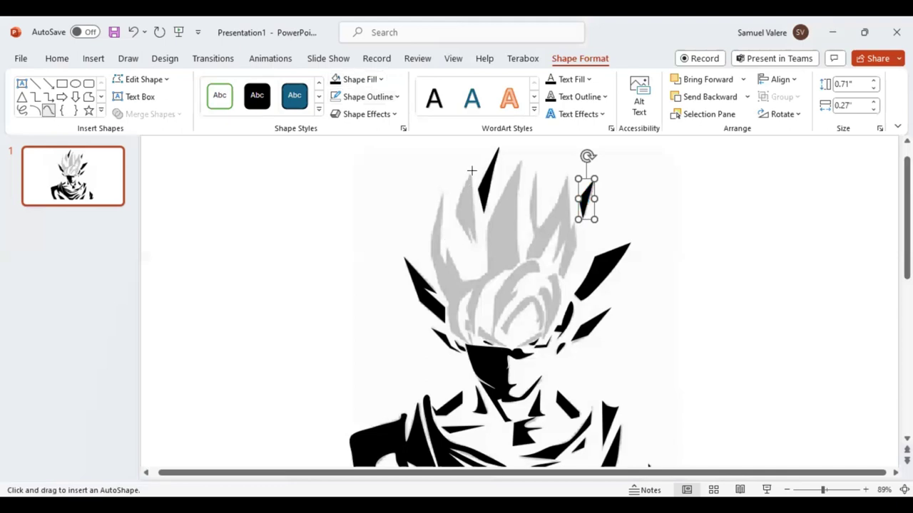
# Trace the inner side of the tall top-left hair spike and fill it black.
pyautogui.click(461, 189)
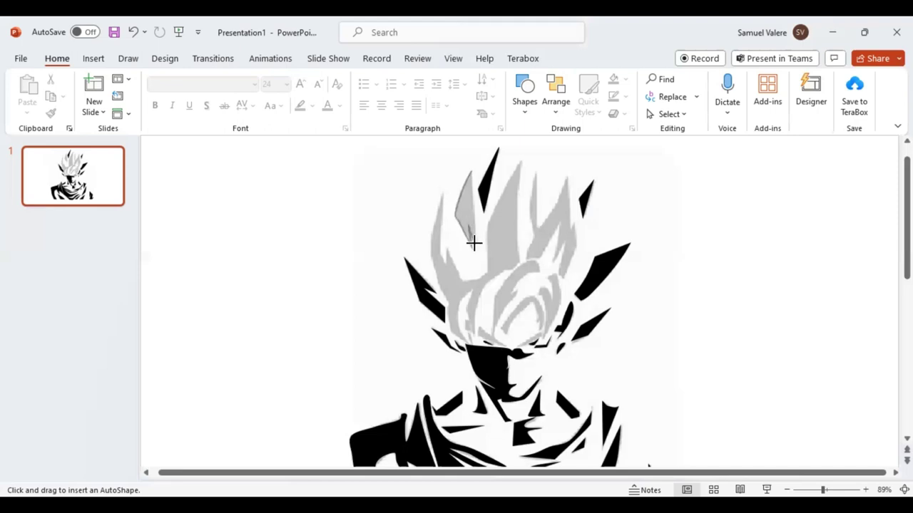
pyautogui.click(470, 172)
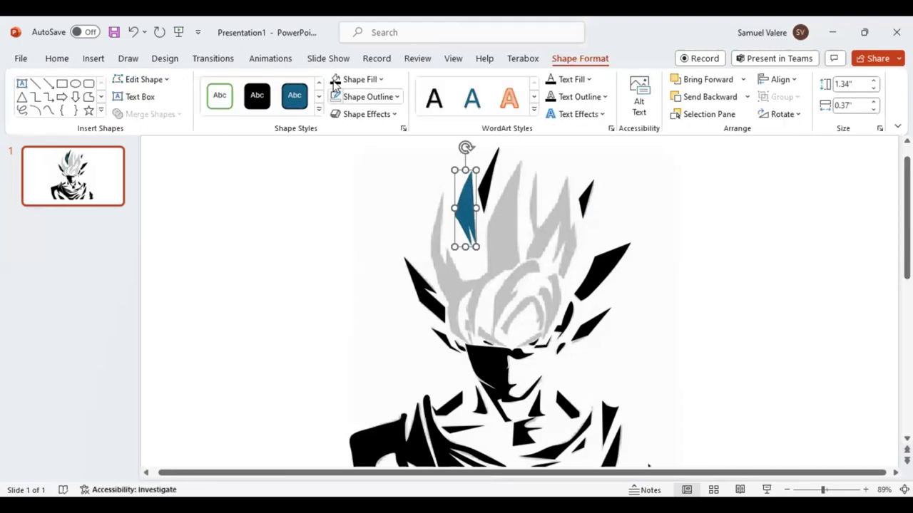
pyautogui.click(335, 85)
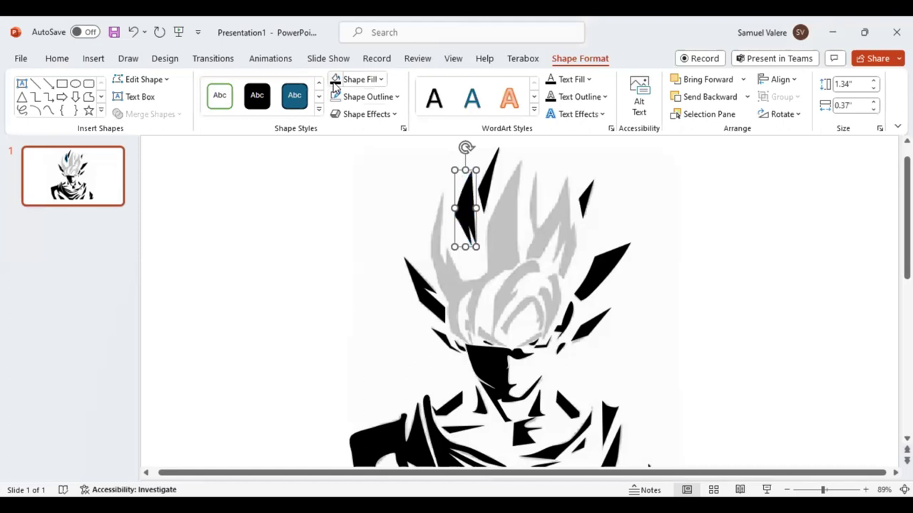
pyautogui.click(48, 111)
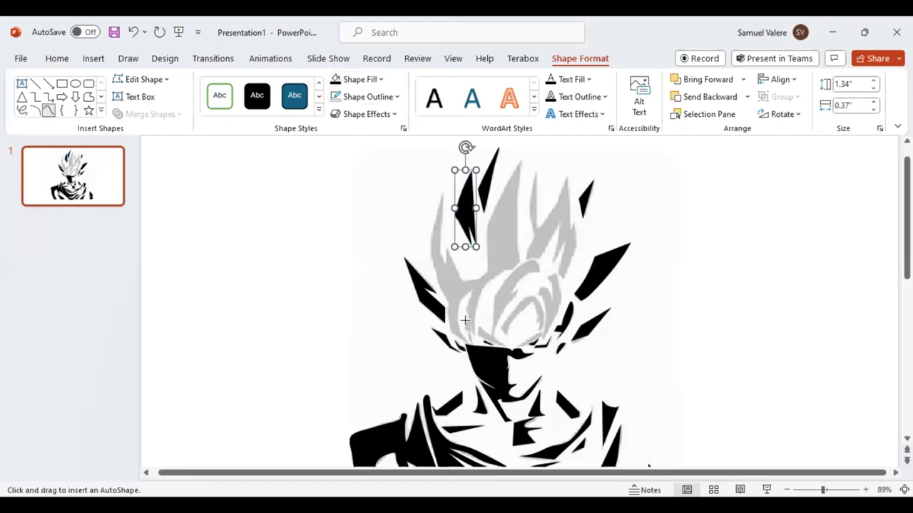
pyautogui.click(465, 320)
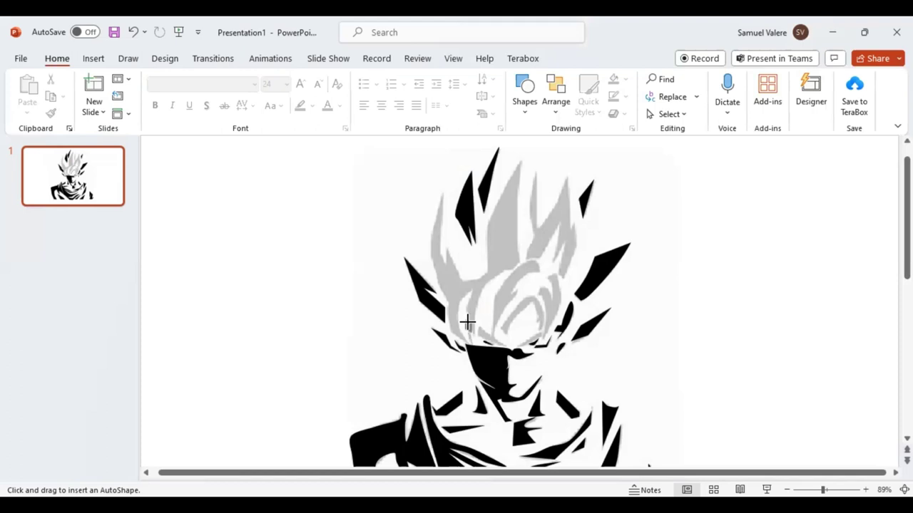
# Draw several tiny freeform pieces beside both eyes, ending with a 0.19" by 0.11" piece at the left brow.
pyautogui.moveTo(467, 322); pyautogui.dragTo(470, 330)
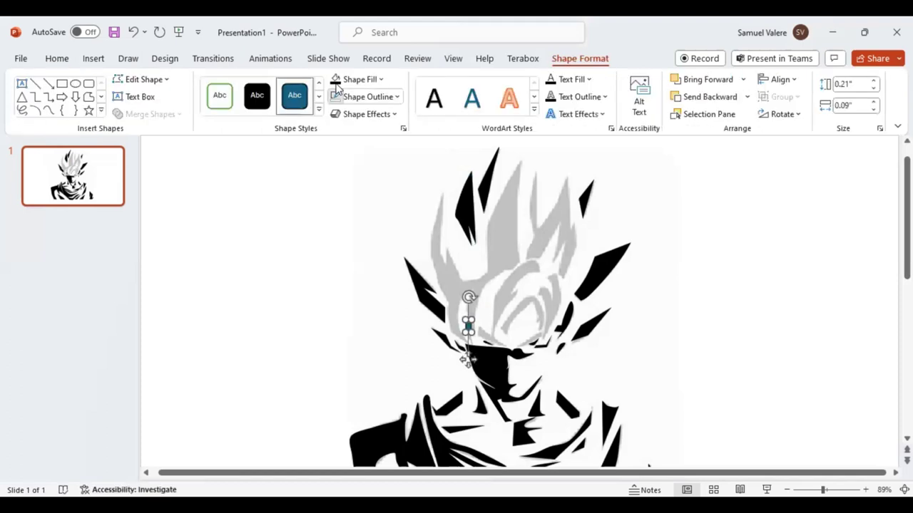
pyautogui.click(47, 111)
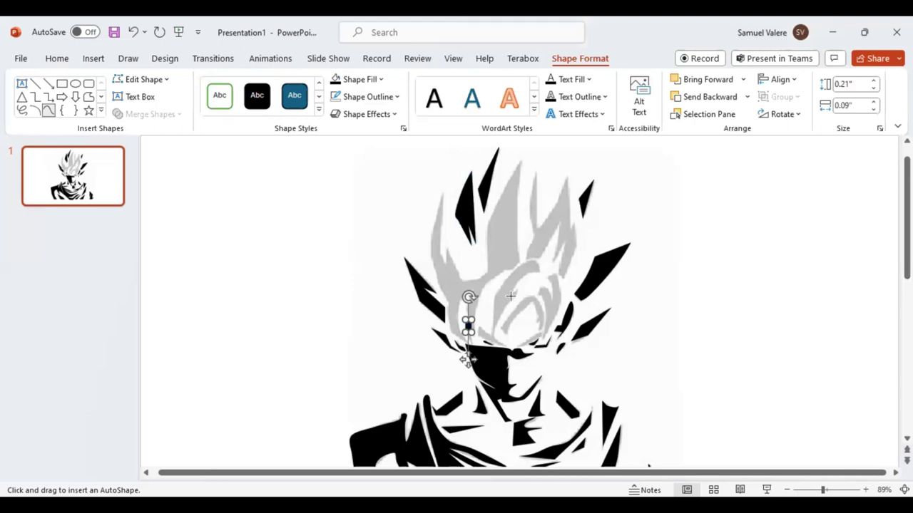
pyautogui.click(540, 332)
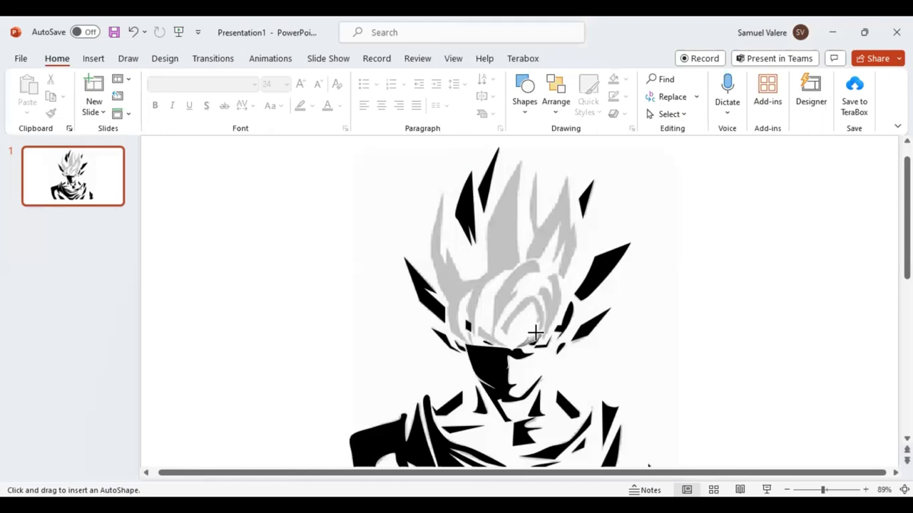
pyautogui.click(535, 334)
pyautogui.moveTo(535, 333); pyautogui.dragTo(541, 348)
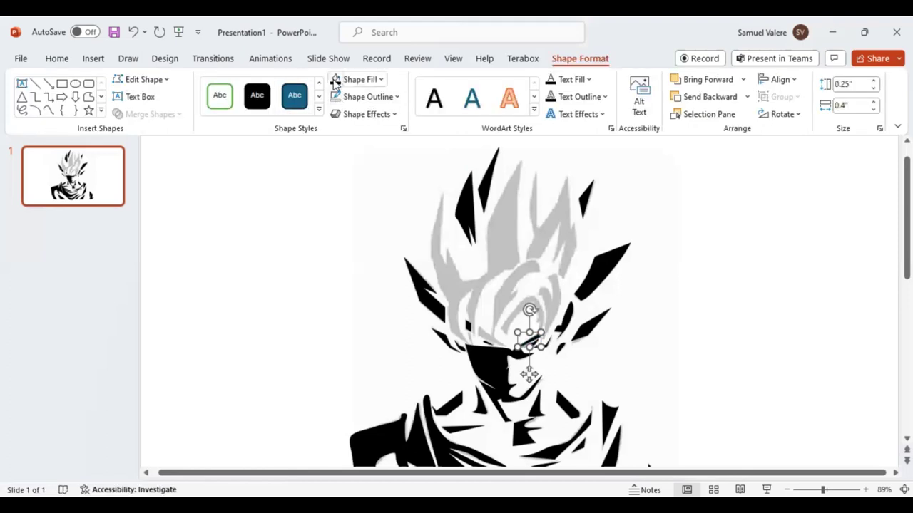
pyautogui.click(48, 111)
pyautogui.moveTo(455, 331); pyautogui.dragTo(467, 329)
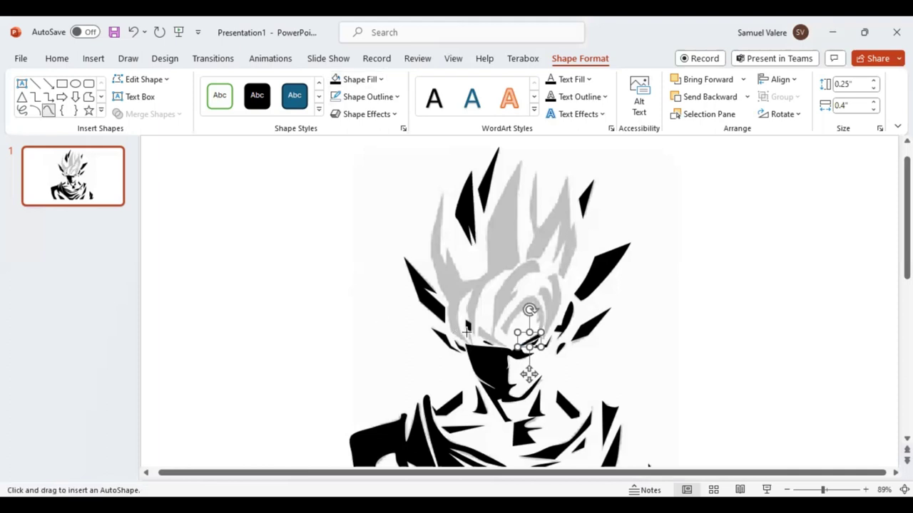
pyautogui.click(468, 331)
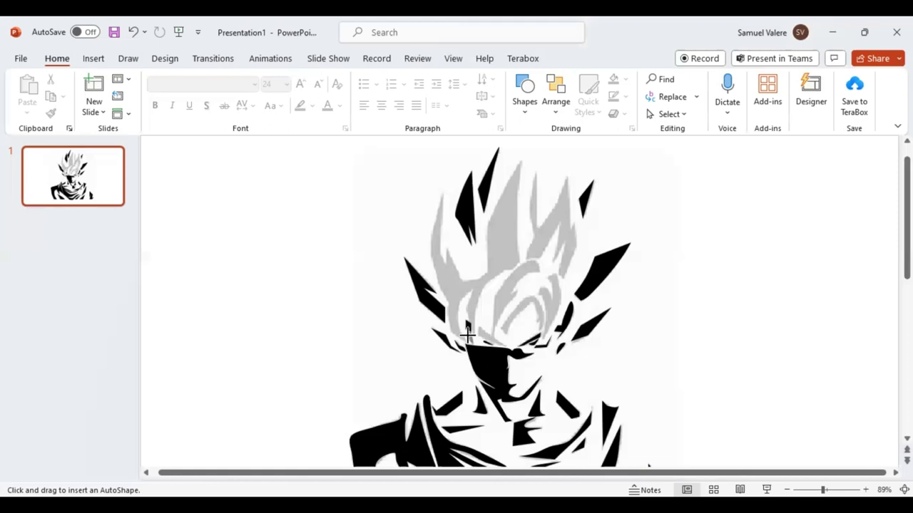
pyautogui.moveTo(467, 333); pyautogui.dragTo(472, 344)
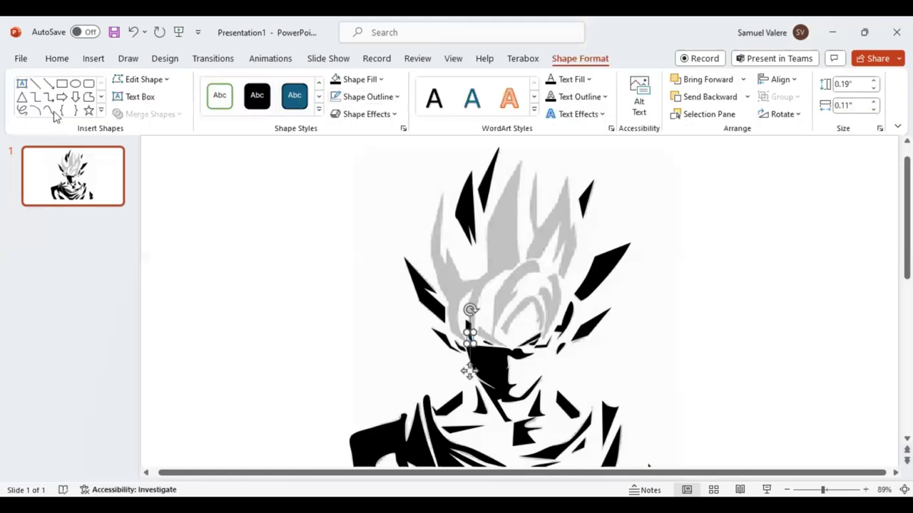
pyautogui.click(49, 110)
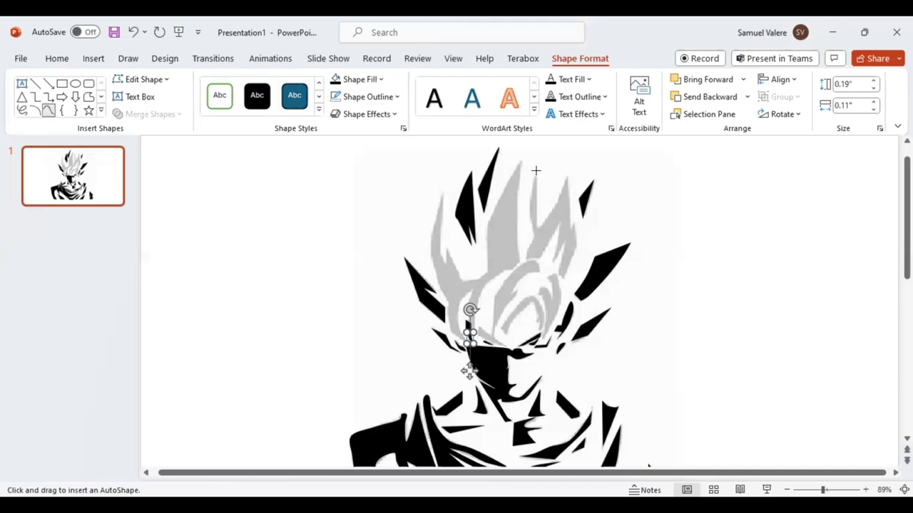
# Trace the hair spike just right of centre as a closed freeform and give it the solid black style.
pyautogui.click(532, 187)
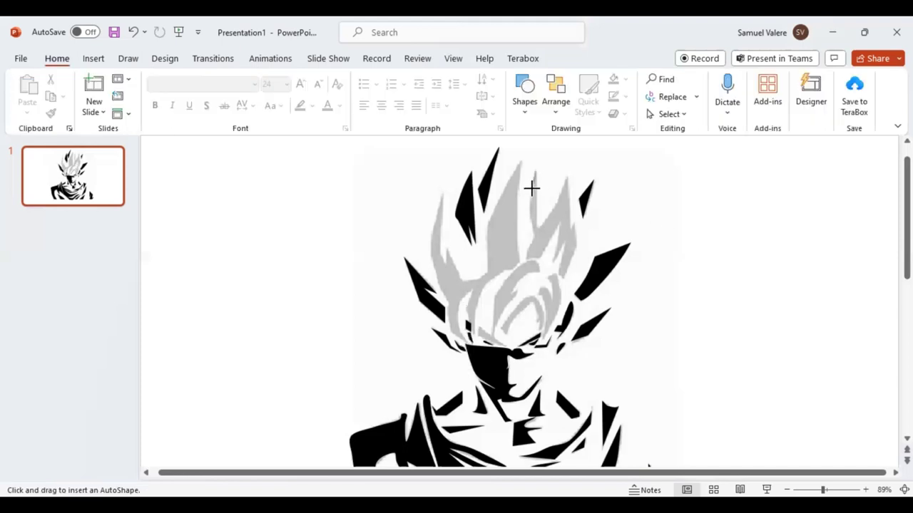
pyautogui.moveTo(528, 205); pyautogui.dragTo(532, 236)
pyautogui.moveTo(532, 236); pyautogui.dragTo(527, 246)
pyautogui.moveTo(526, 248); pyautogui.dragTo(532, 259)
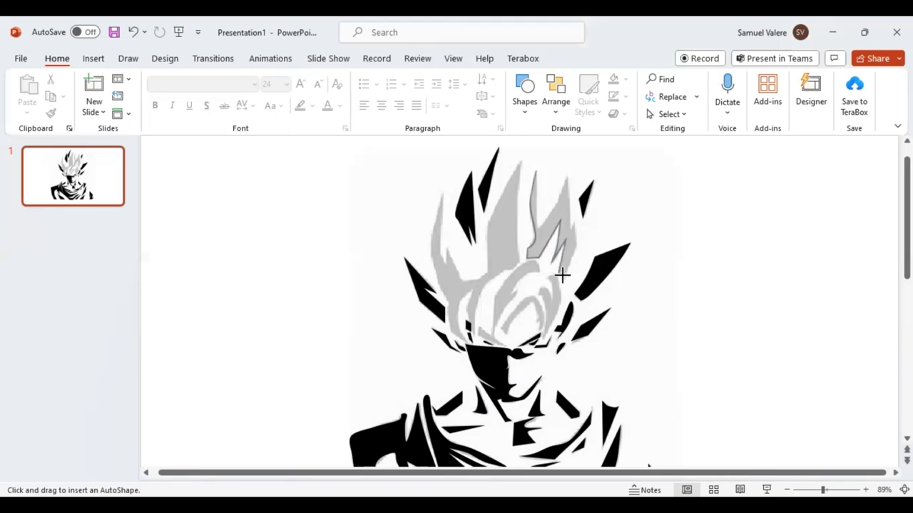
pyautogui.click(568, 229)
pyautogui.click(568, 171)
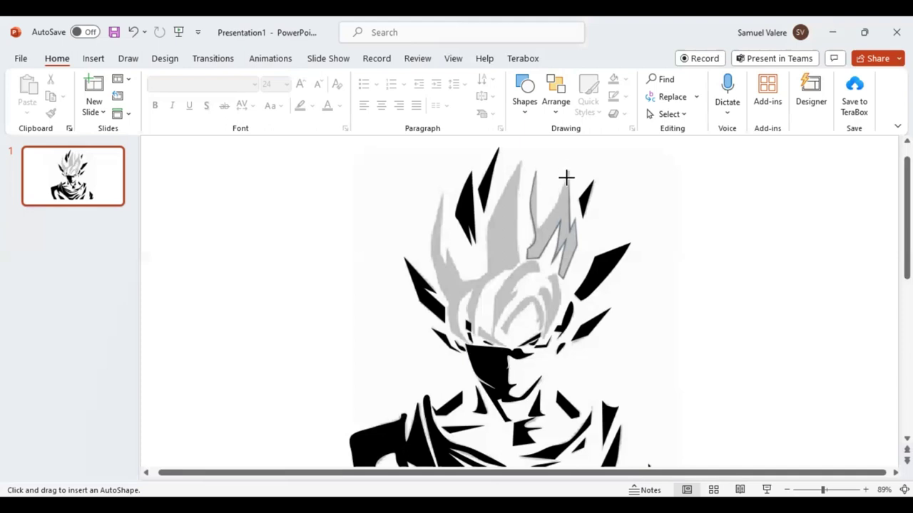
pyautogui.click(537, 227)
pyautogui.click(537, 172)
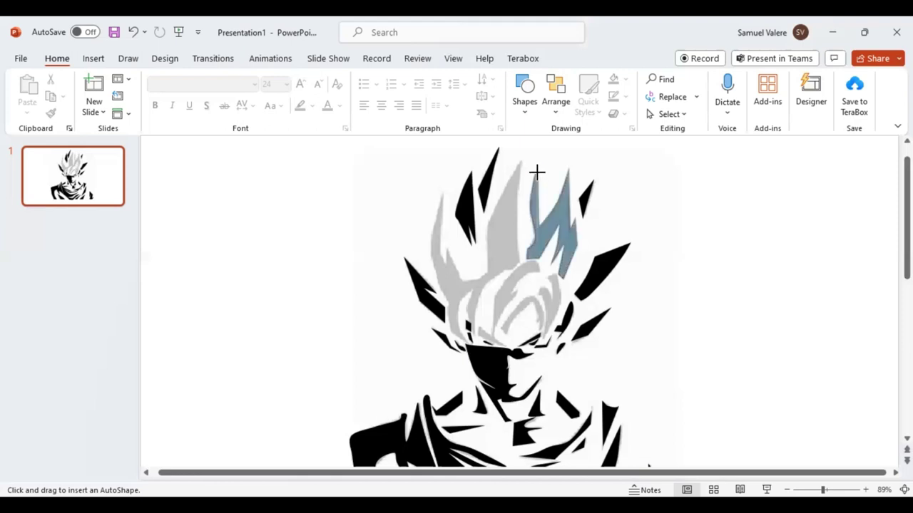
pyautogui.click(342, 99)
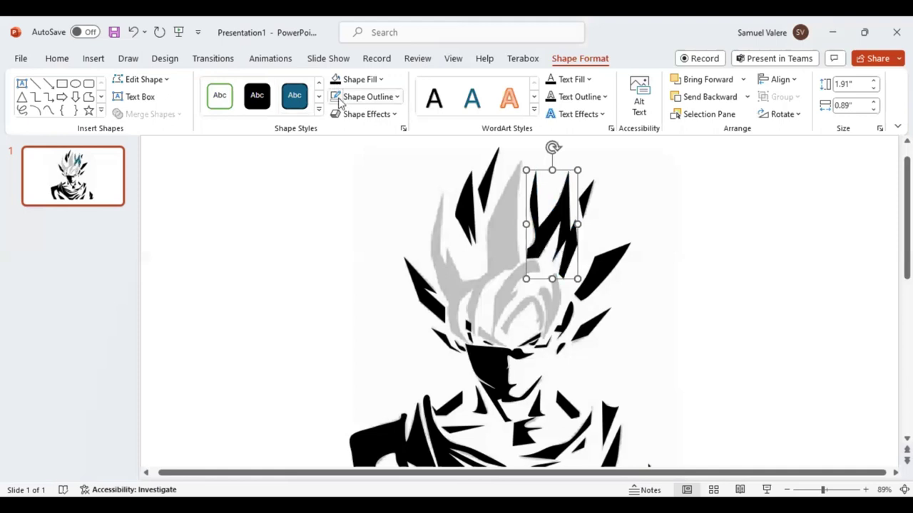
pyautogui.click(48, 110)
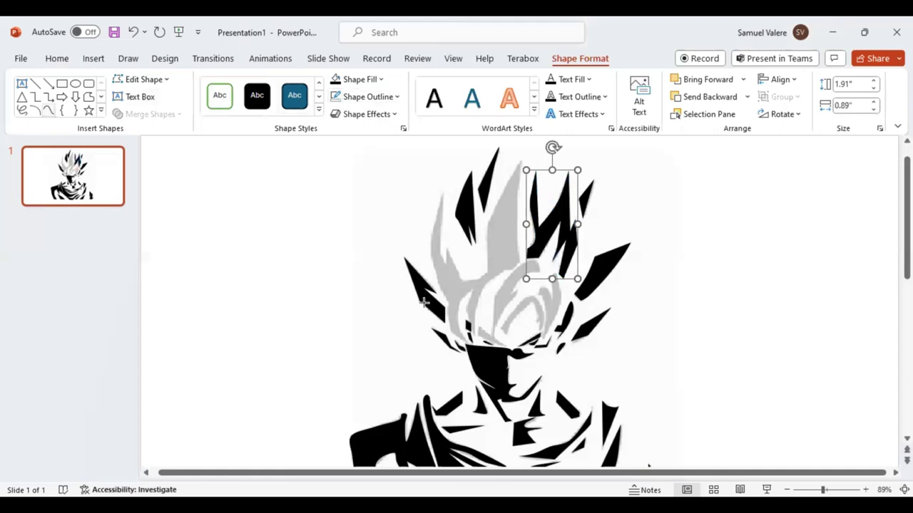
pyautogui.click(507, 335)
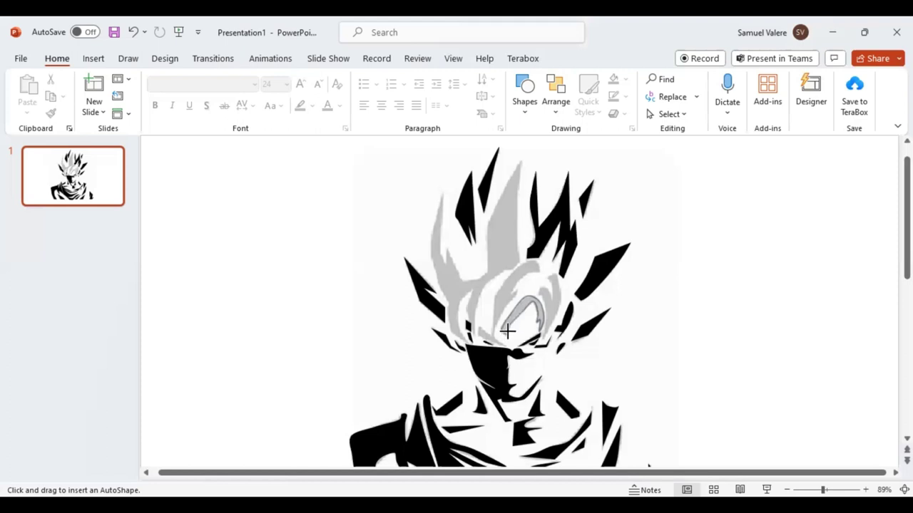
# Close the crescent outline above the eye and make it black.
pyautogui.click(507, 328)
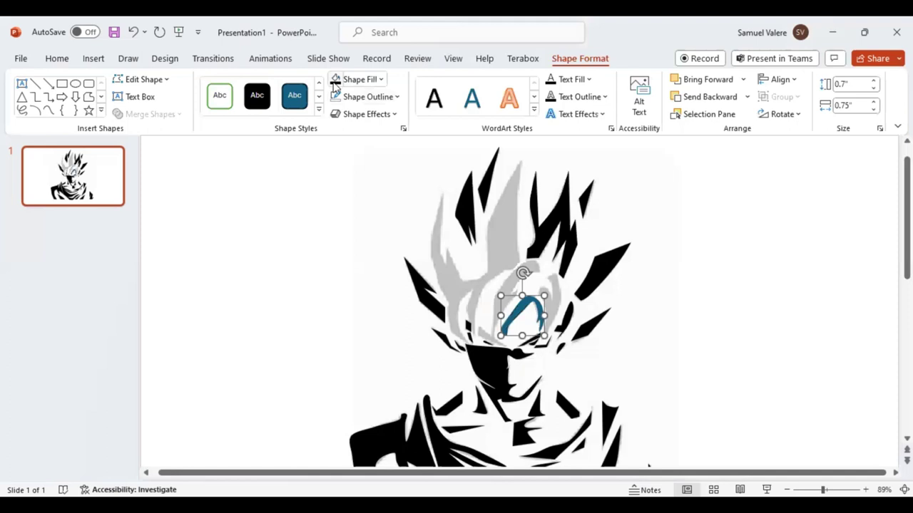
pyautogui.click(334, 81)
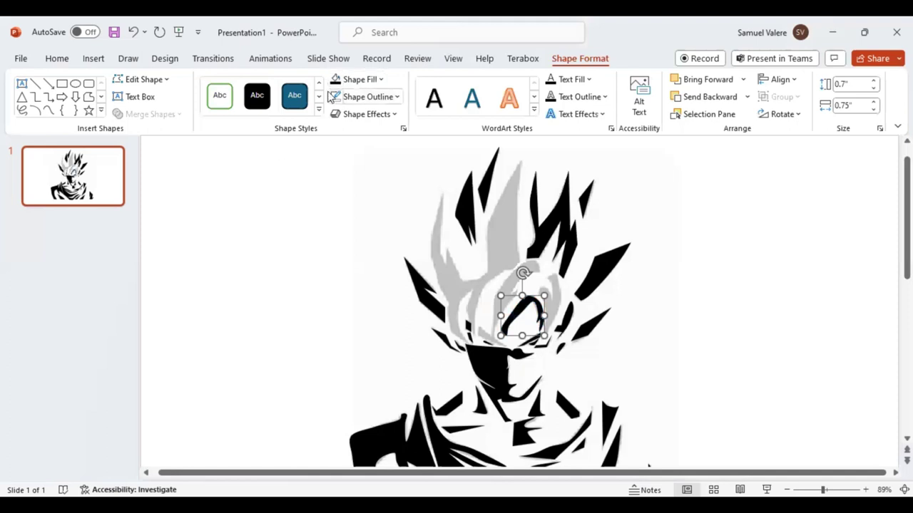
pyautogui.click(49, 111)
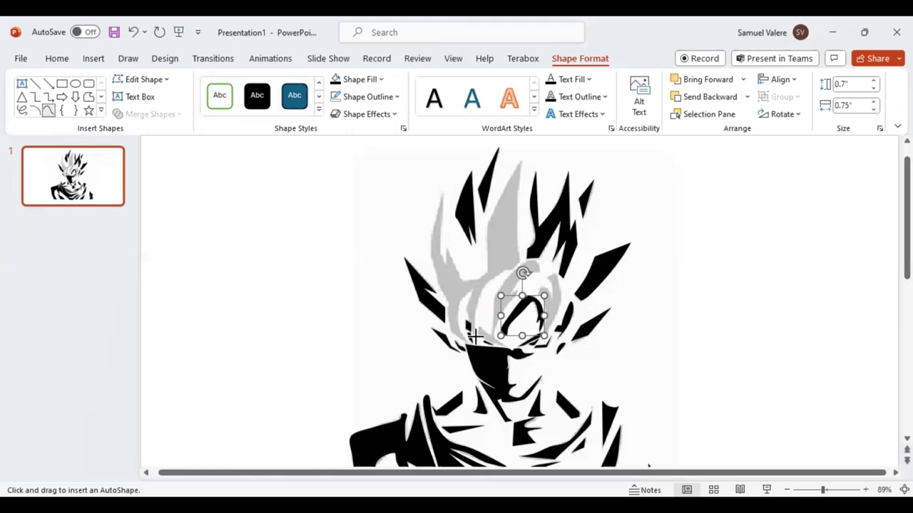
pyautogui.click(474, 336)
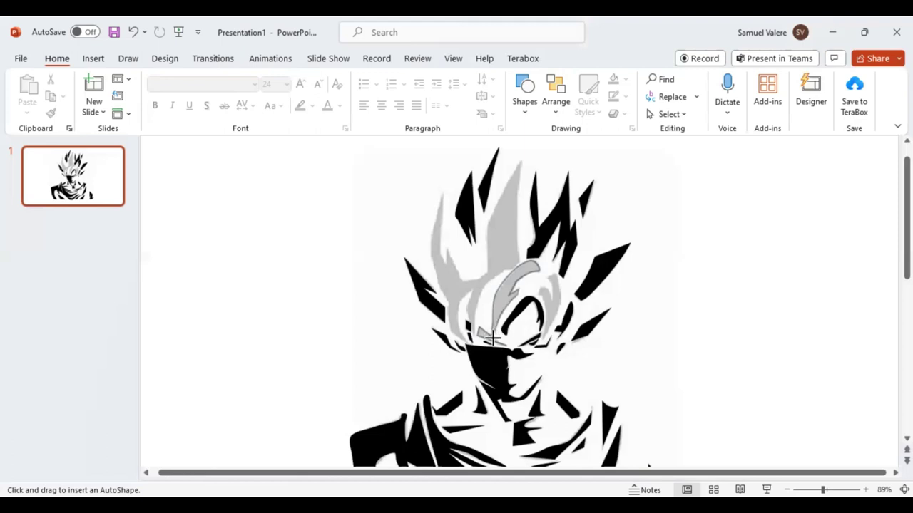
# Trace the curved strand across the forehead and make it solid black.
pyautogui.click(504, 344)
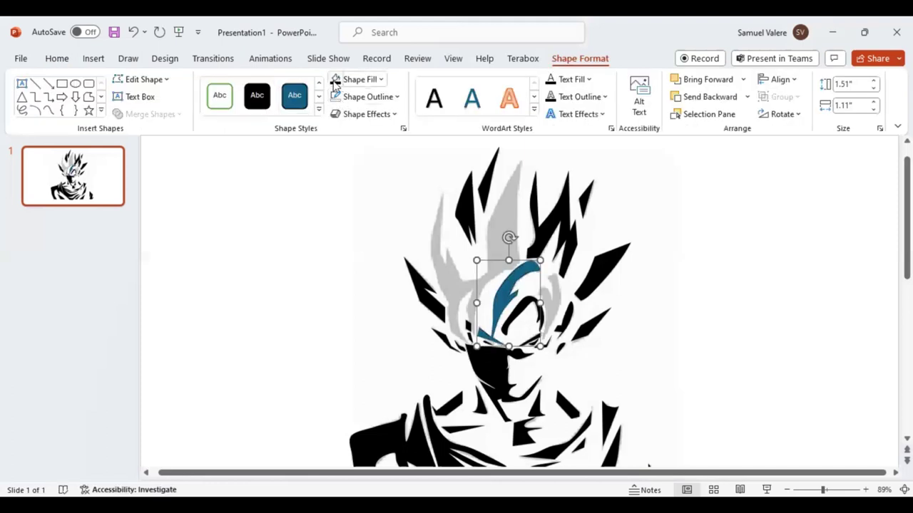
pyautogui.click(334, 82)
pyautogui.click(48, 110)
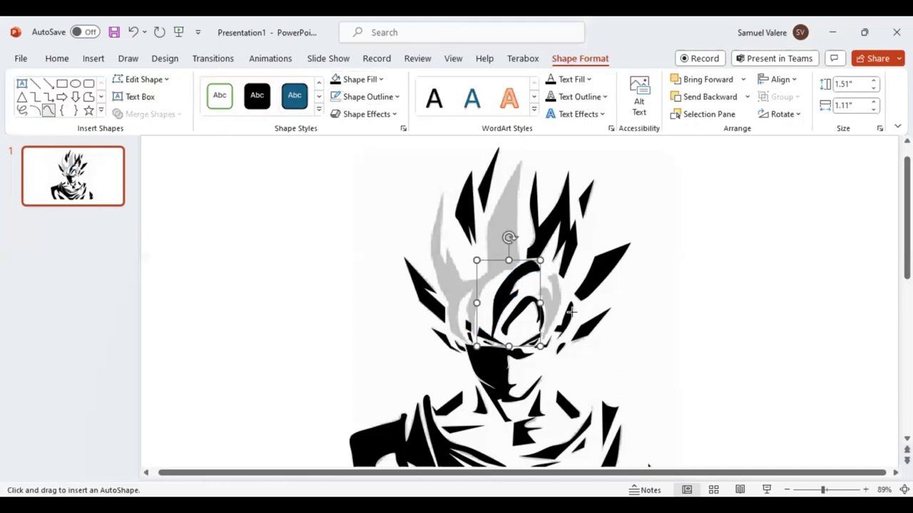
pyautogui.click(545, 277)
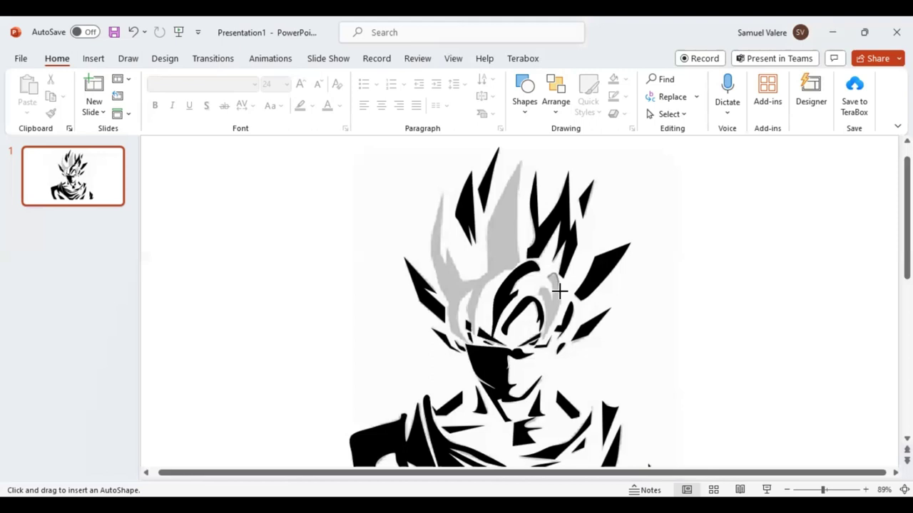
# Trace the slim eye shape, about 1.19" by 0.39", and fill it black.
pyautogui.moveTo(559, 290)
pyautogui.mouseDown()
pyautogui.moveTo(544, 339)
pyautogui.moveTo(543, 322)
pyautogui.mouseUp()
pyautogui.click(547, 278)
pyautogui.click(547, 278)
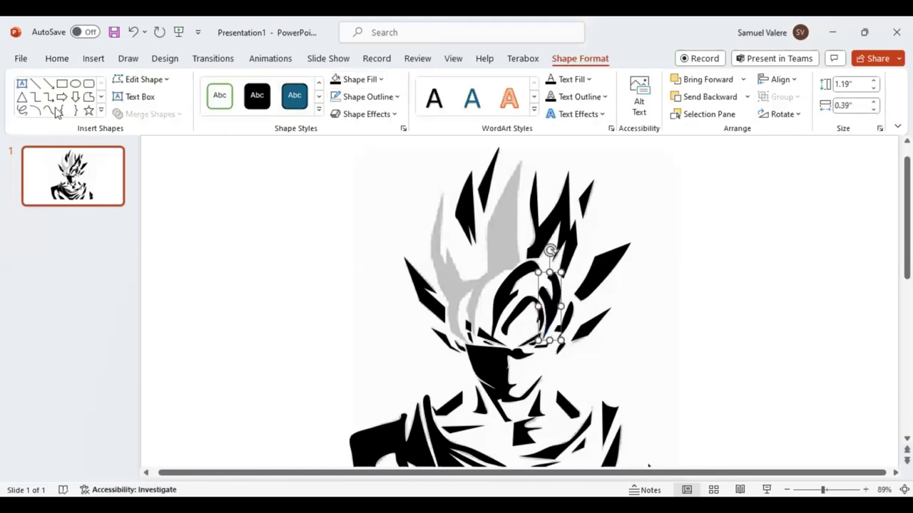
pyautogui.click(47, 109)
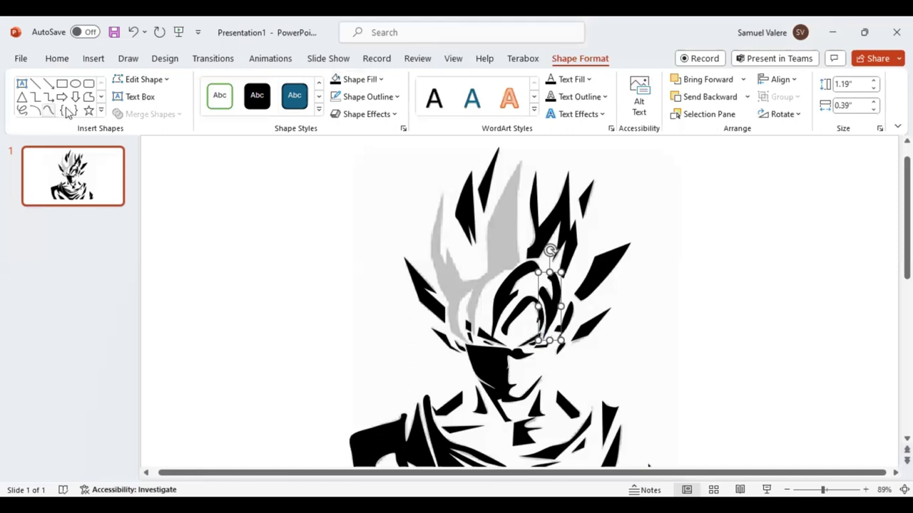
# Trace the large left hair spikes, about 3.28" by 1.62", and fill them black.
pyautogui.click(519, 165)
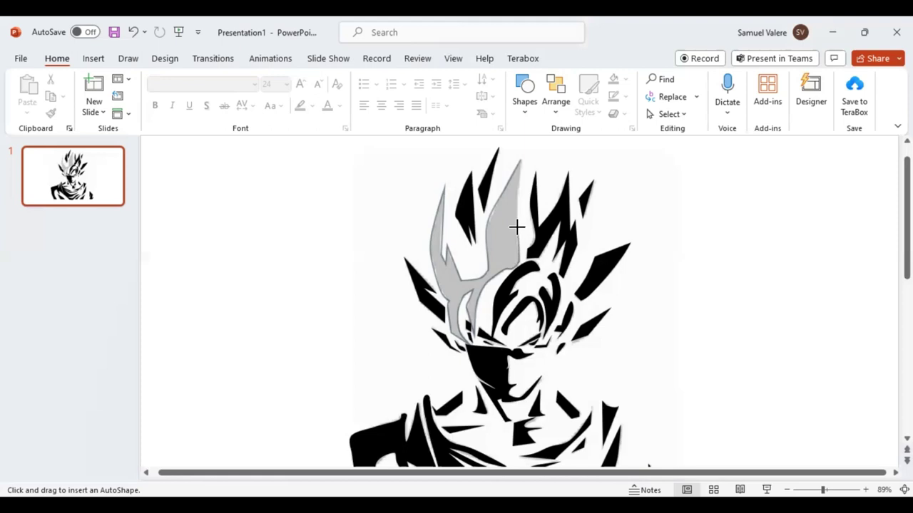
pyautogui.click(520, 162)
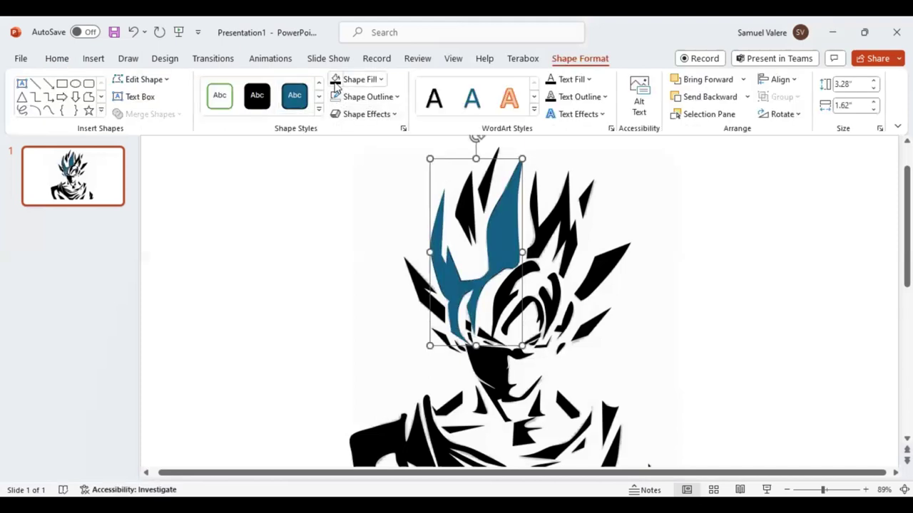
pyautogui.click(489, 365)
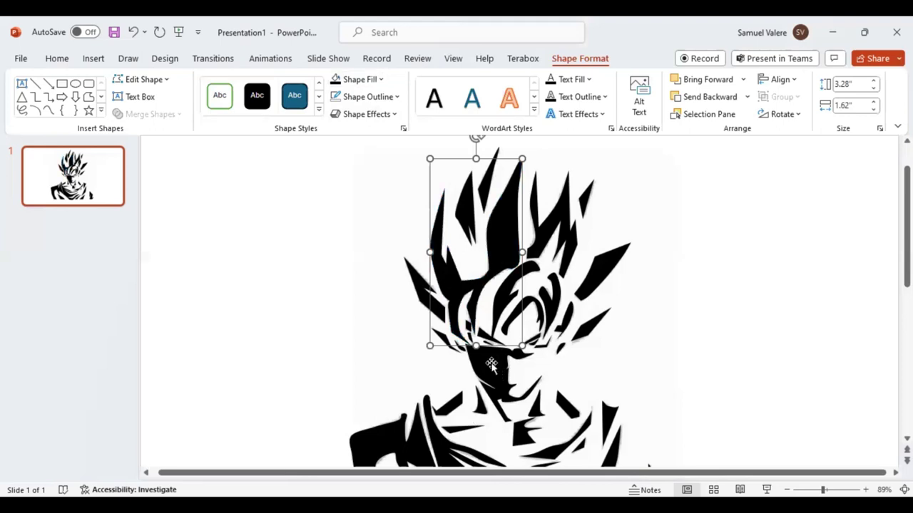
pyautogui.click(489, 365)
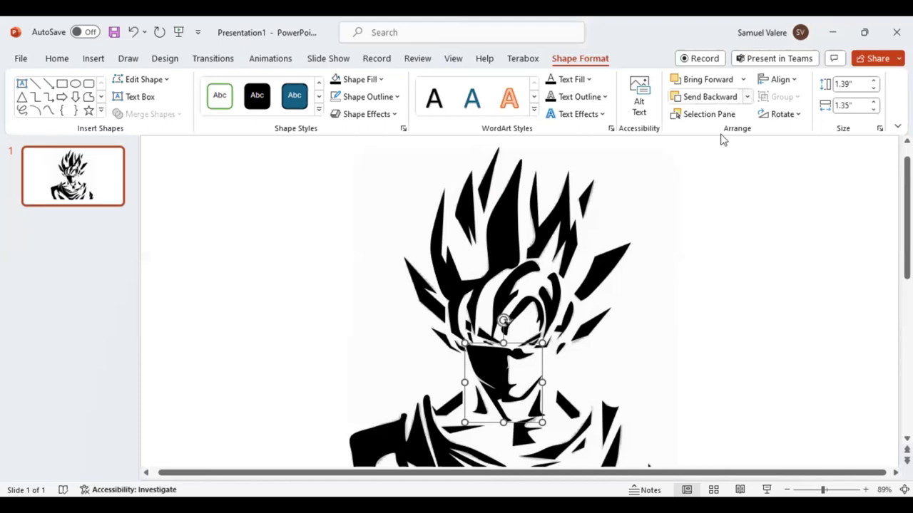
# Move the faded reference picture off the portrait, shrink it, and place it in the top-right corner.
pyautogui.click(492, 368)
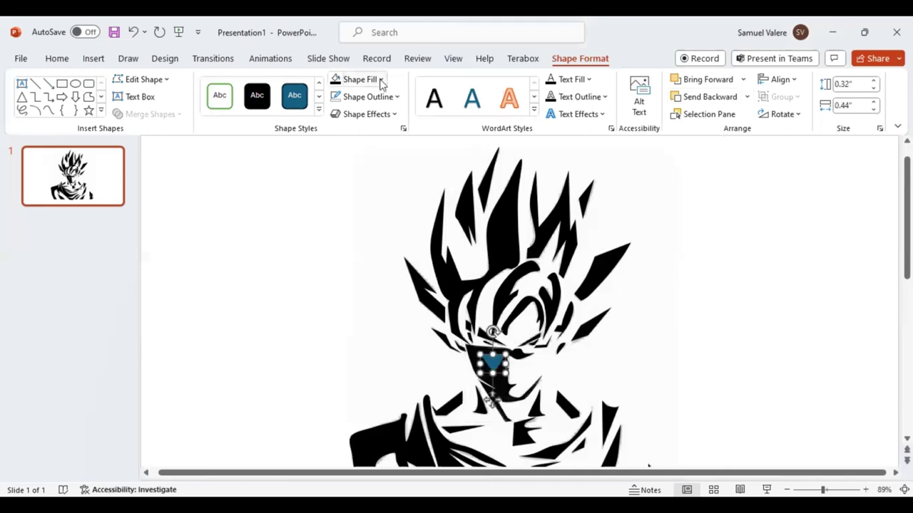
pyautogui.moveTo(820, 489); pyautogui.dragTo(815, 490)
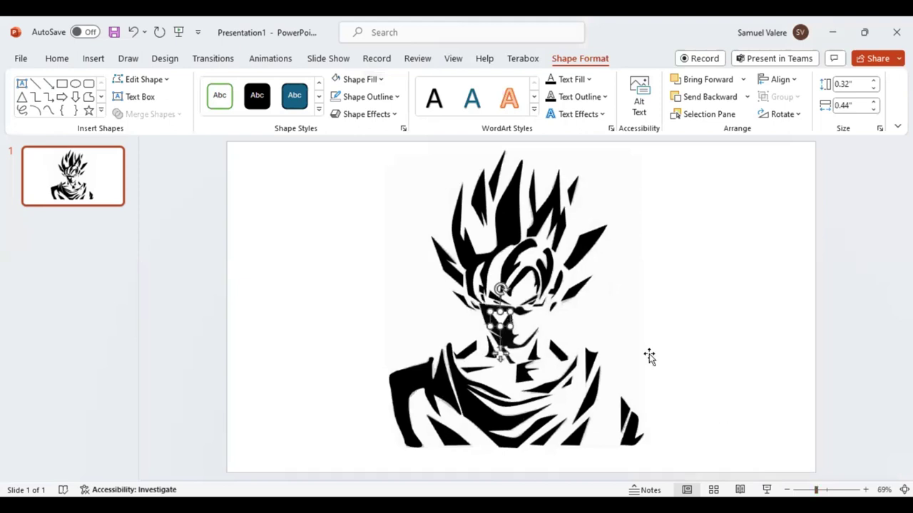
pyautogui.moveTo(649, 357); pyautogui.dragTo(755, 353)
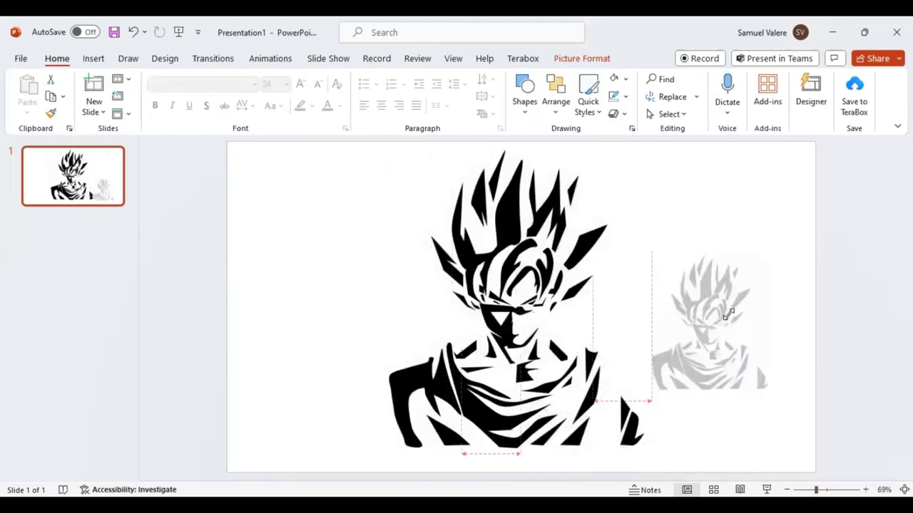
pyautogui.moveTo(497, 142); pyautogui.dragTo(656, 382)
pyautogui.moveTo(740, 295); pyautogui.dragTo(790, 181)
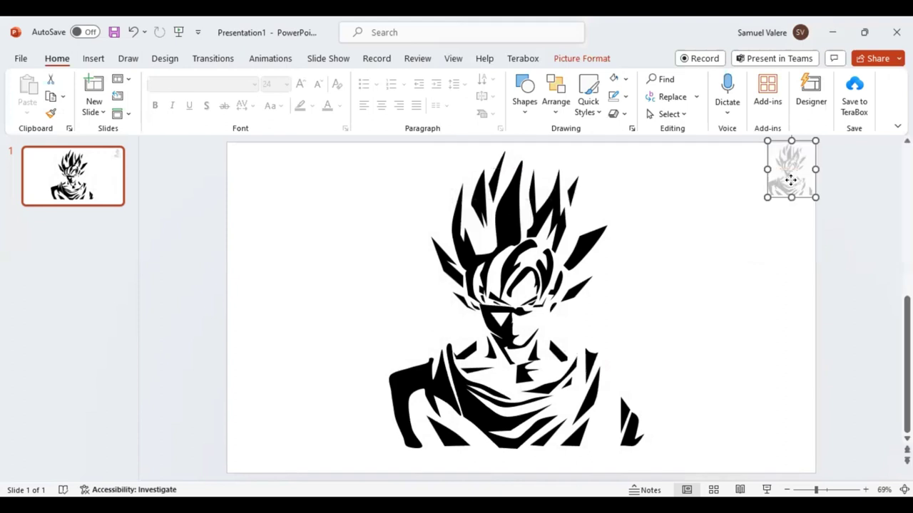